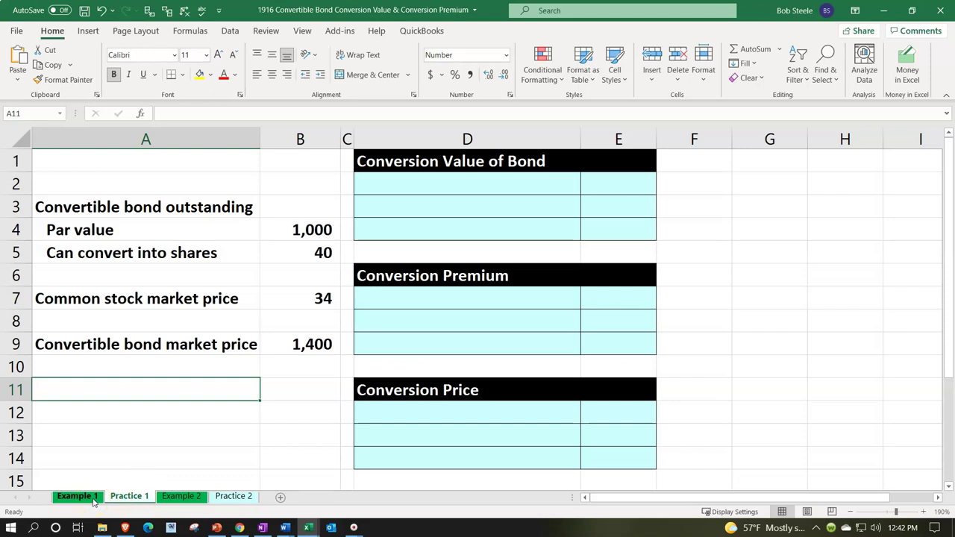
# - Switch to the Practice 1 sheet holding bond inputs 1,000, 40, 34 and 1,400
pyautogui.click(129, 496)
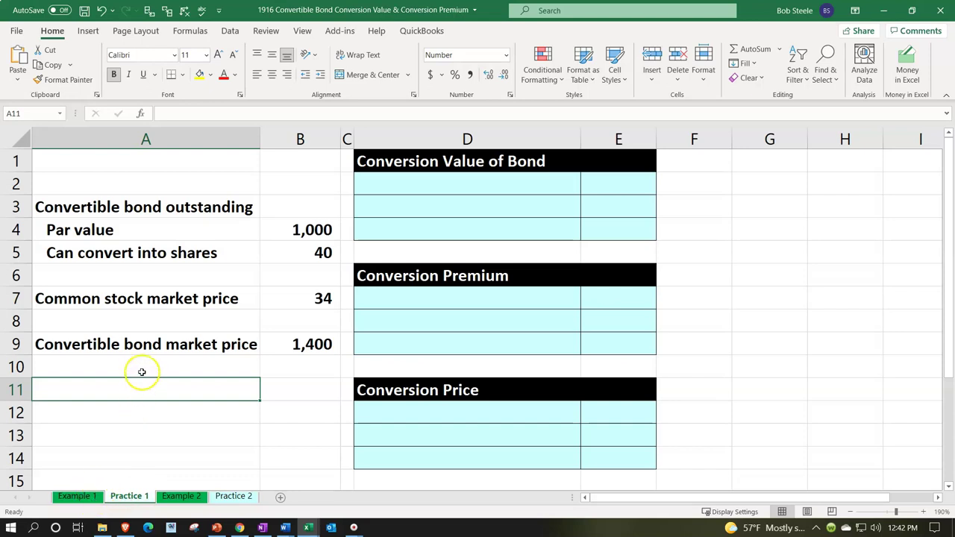
pyautogui.click(142, 371)
pyautogui.click(399, 341)
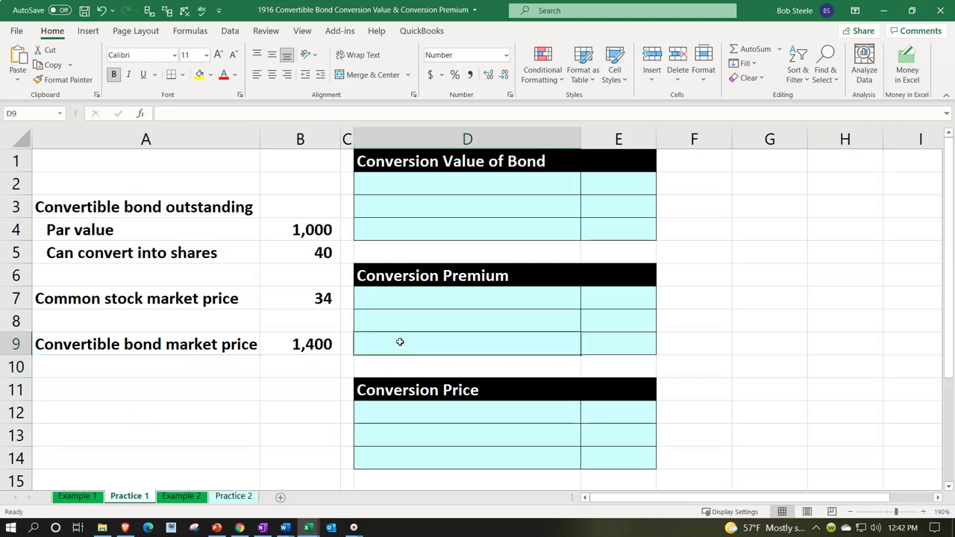
pyautogui.click(148, 278)
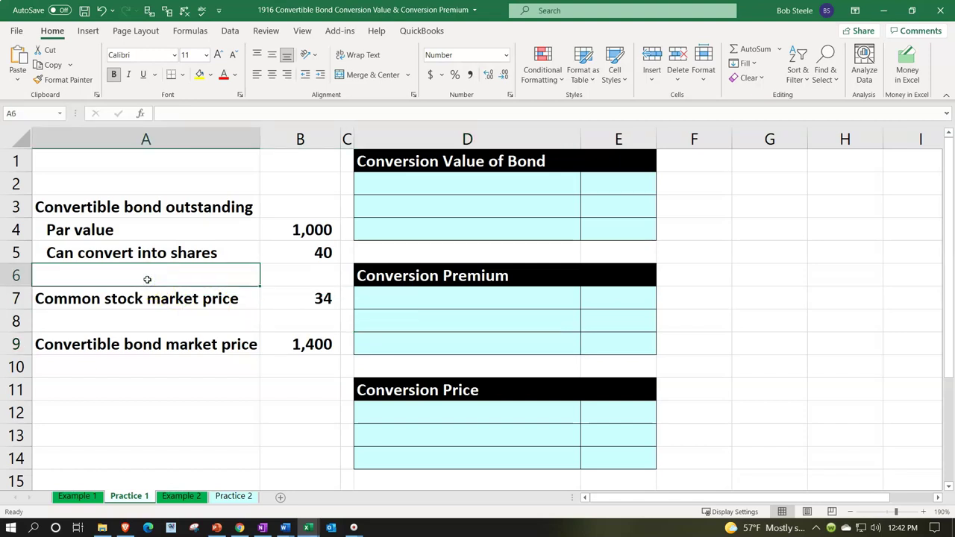
pyautogui.click(324, 228)
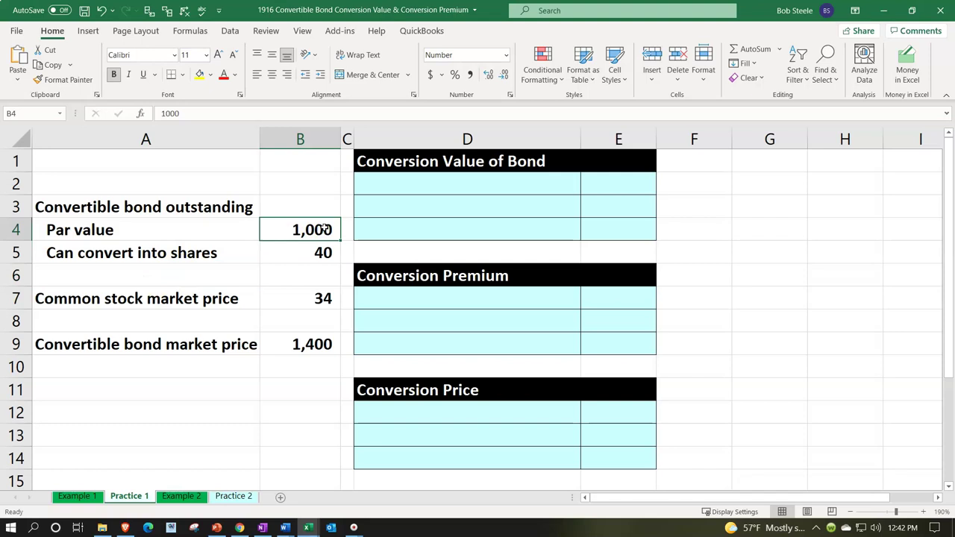
pyautogui.click(286, 246)
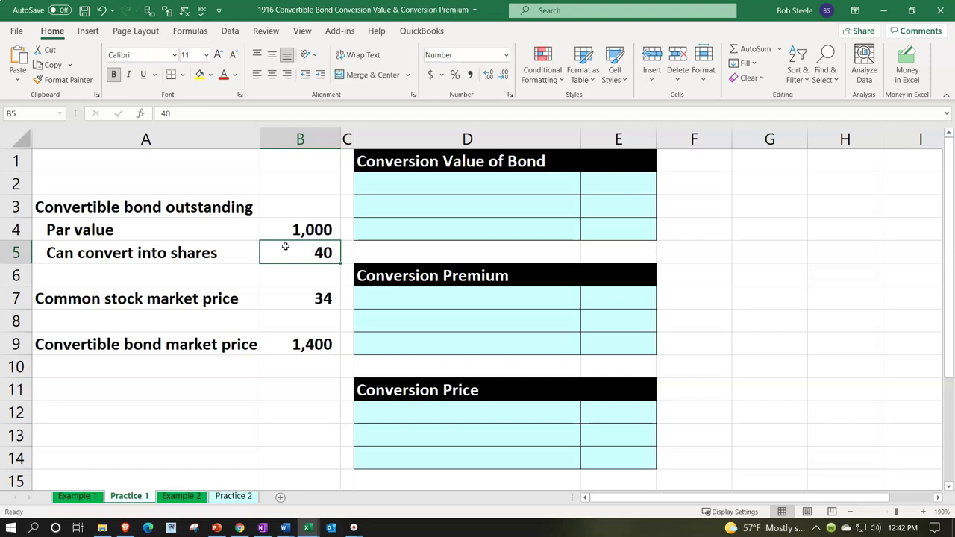
pyautogui.click(276, 293)
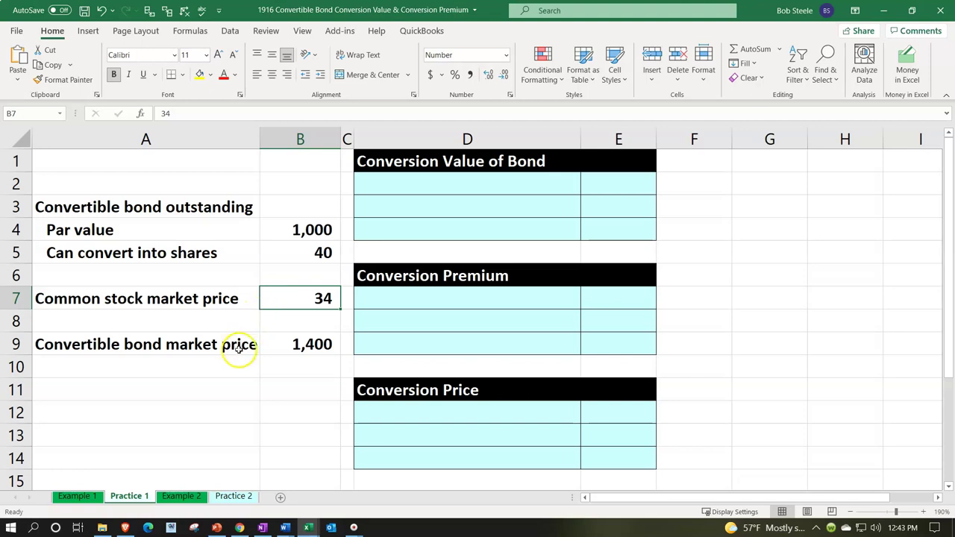
pyautogui.click(317, 338)
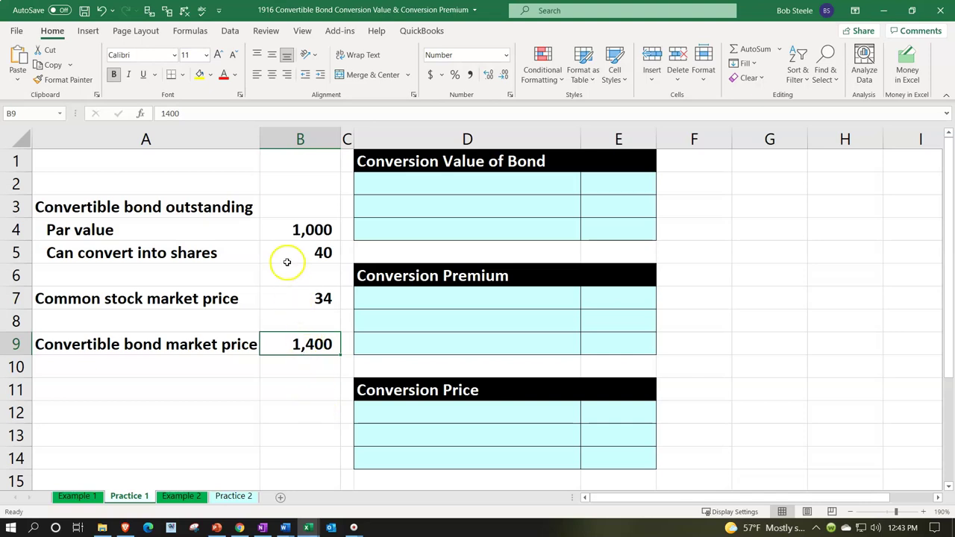
pyautogui.click(283, 228)
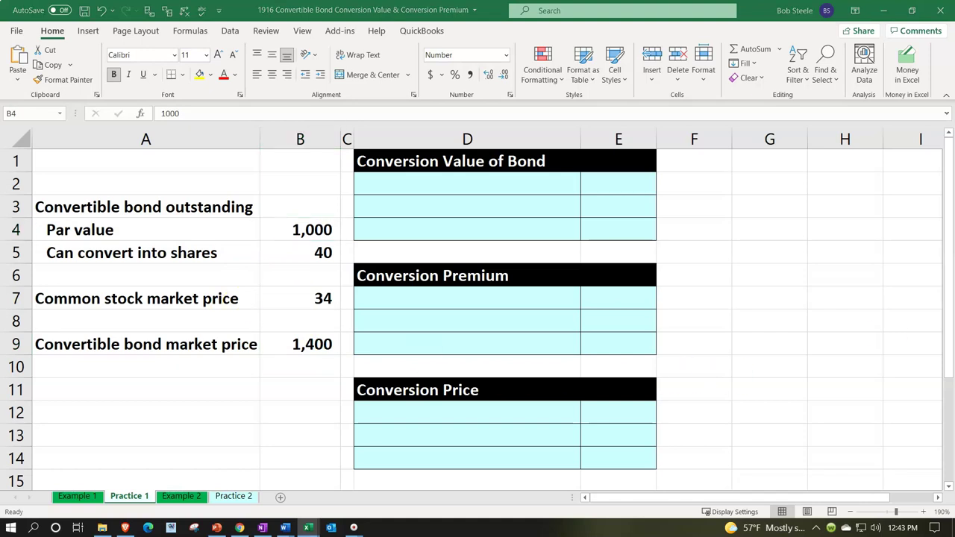
# - Paste the Common stock market price label into D2 and link E2 to B7, showing 34
pyautogui.click(496, 190)
pyautogui.write('Common stock market price')
pyautogui.press('Right')
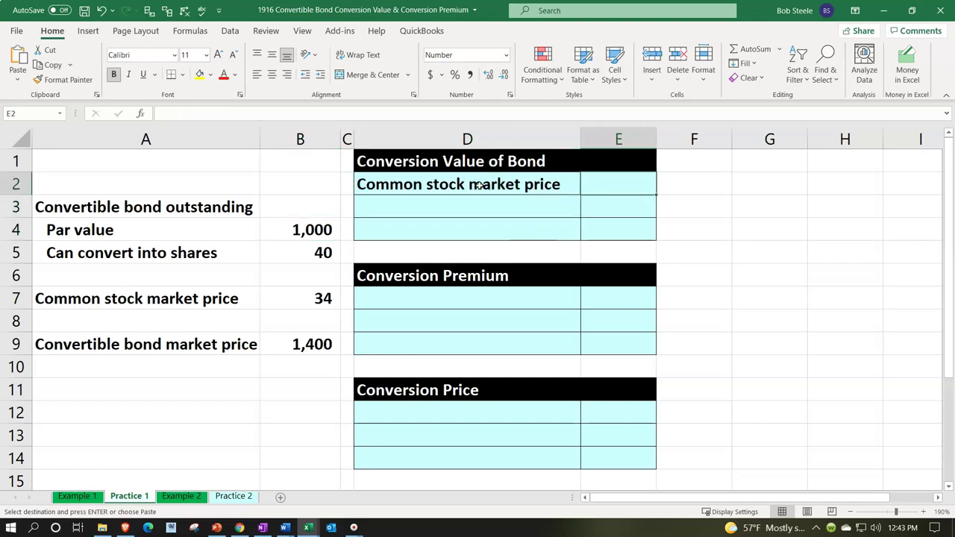
pyautogui.write('=')
pyautogui.press('Down')
pyautogui.press('Down')
pyautogui.press('Down')
pyautogui.press('Down')
pyautogui.press('Left')
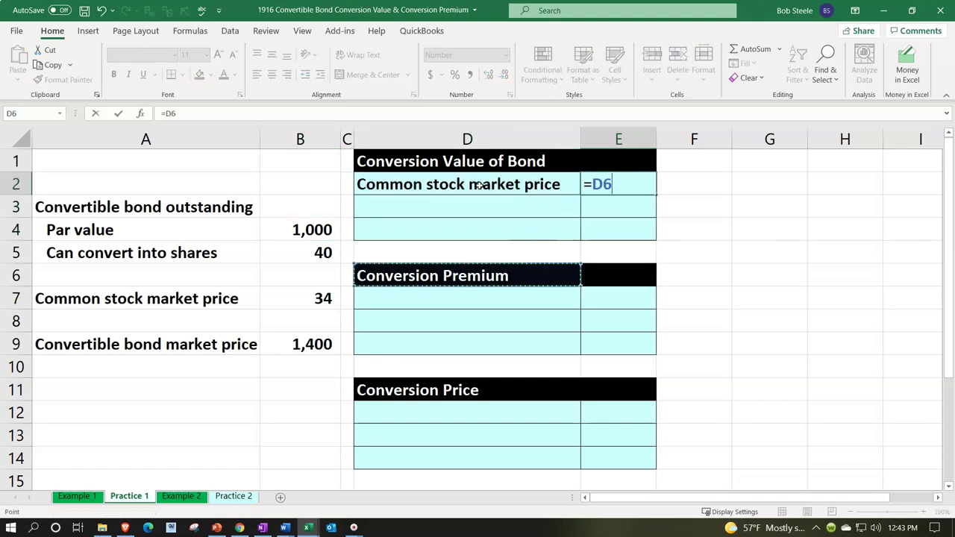
pyautogui.press('Left')
pyautogui.press('Left')
pyautogui.press('Down')
pyautogui.press('Return')
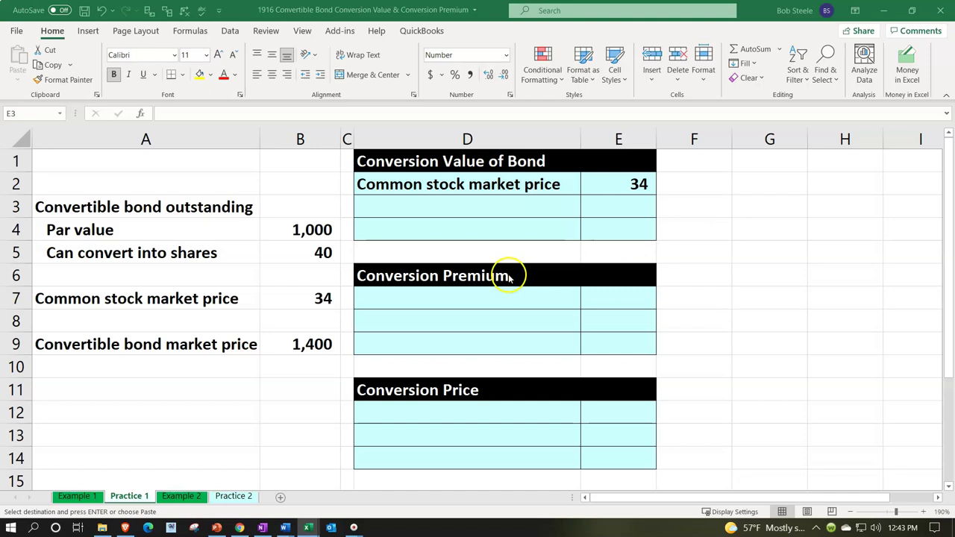
# - Label D3 'Conversion ratio' and link E3 to B5, showing 40 underlined
pyautogui.click(454, 209)
pyautogui.write('Conversion ratio')
pyautogui.press('Tab')
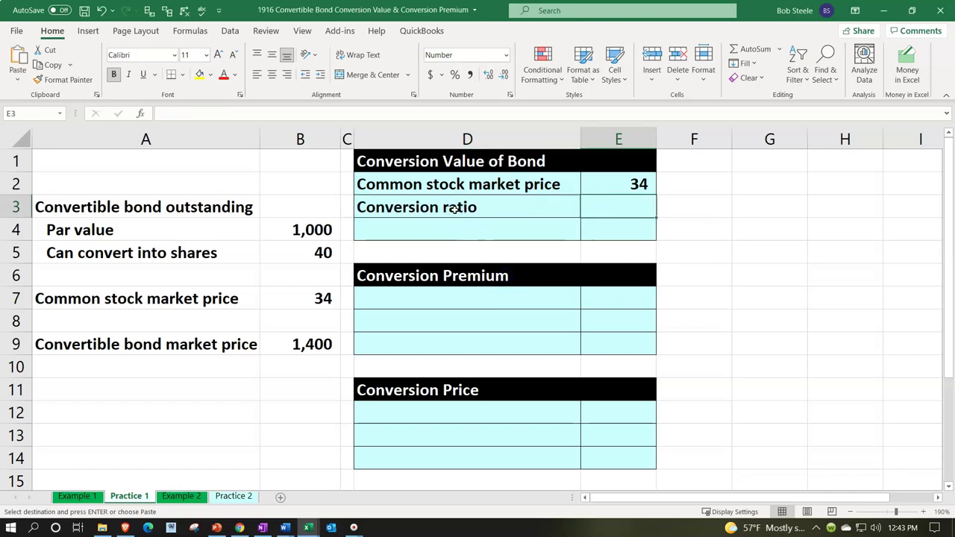
pyautogui.write('=')
pyautogui.press('Left')
pyautogui.press('Left')
pyautogui.press('Left')
pyautogui.press('Down')
pyautogui.press('Down')
pyautogui.press('Return')
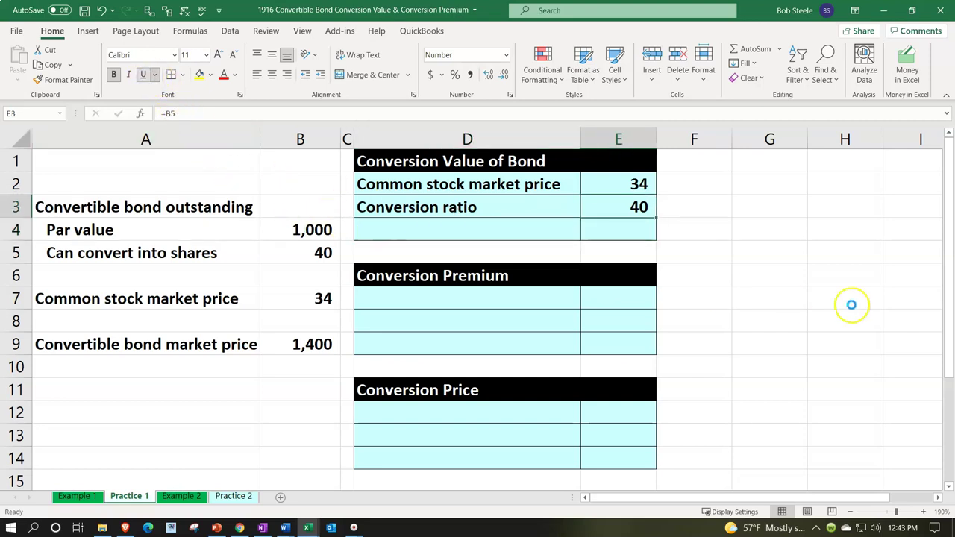
pyautogui.hotkey('ctrl', 'u')
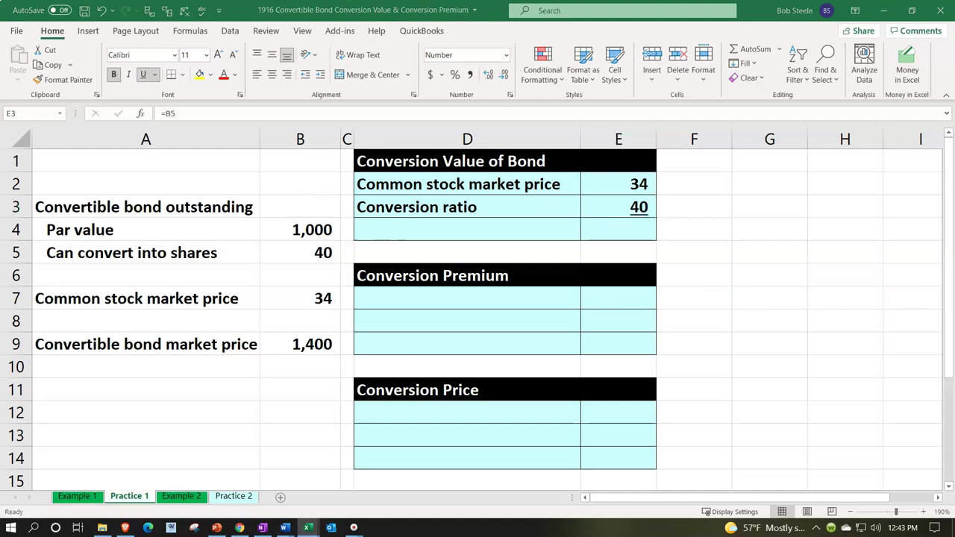
# - Paste the Conversion value of bond label into D4 and enter =E2*E3 in E4, giving 1,360
pyautogui.click(488, 231)
pyautogui.write('Conversion value of bond')
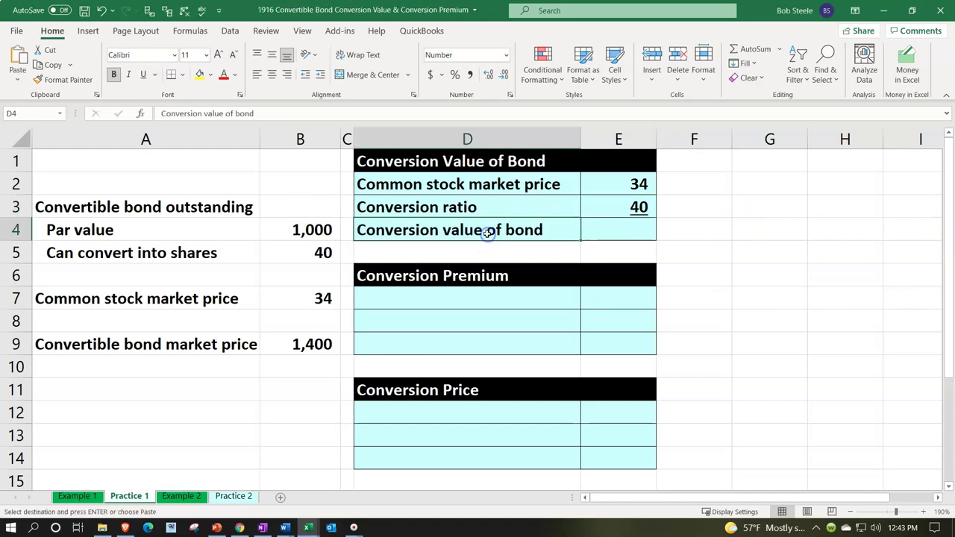
pyautogui.press('Right')
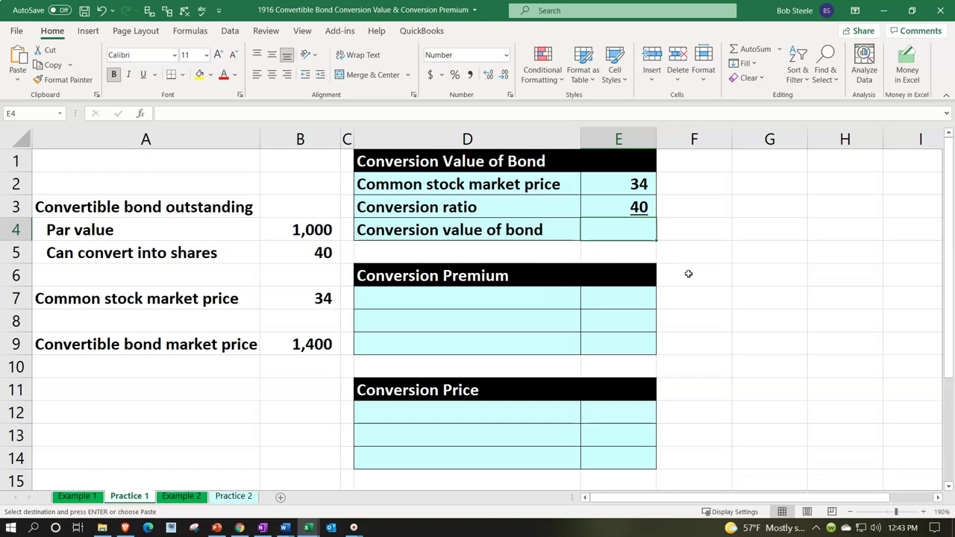
pyautogui.write('=')
pyautogui.press('Up')
pyautogui.press('Up')
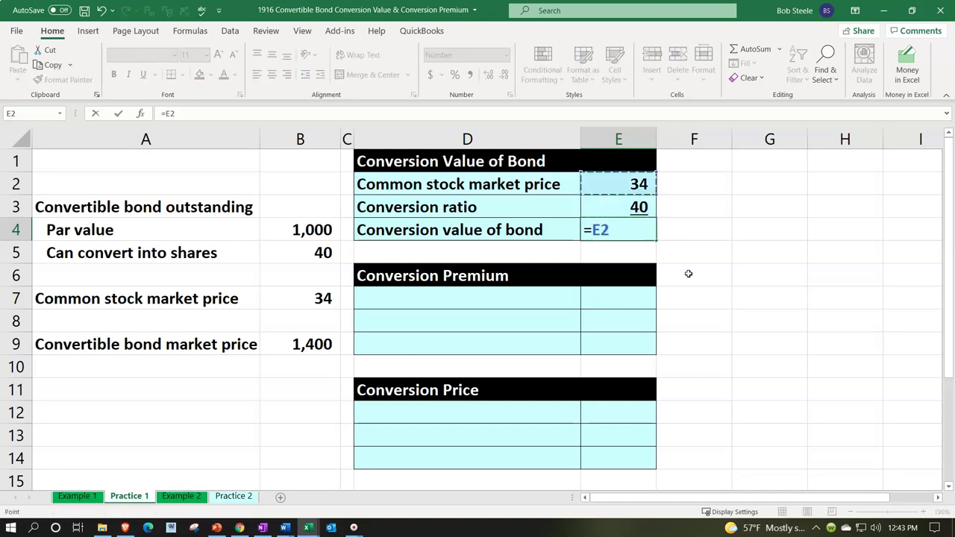
pyautogui.write('*')
pyautogui.press('Up')
pyautogui.press('Return')
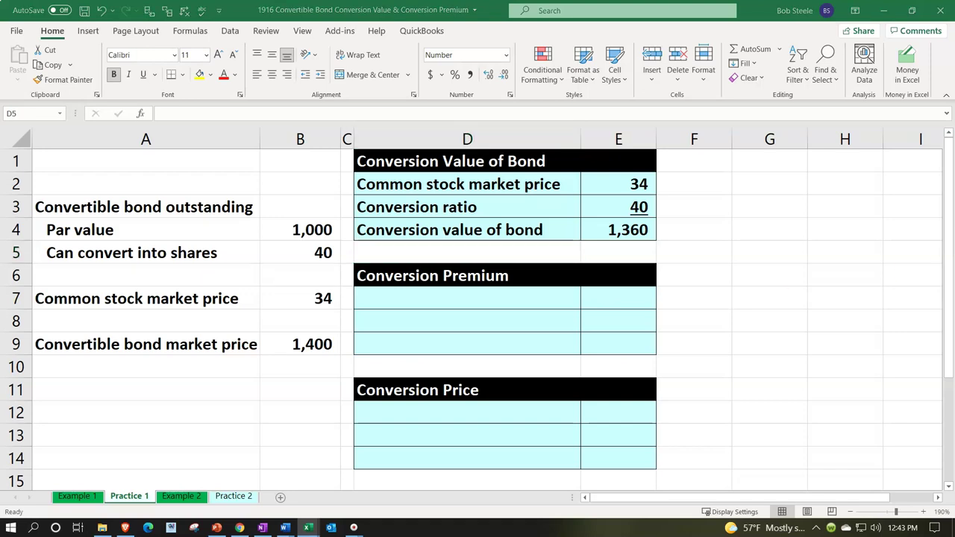
# - Paste the Convertible bond market price label into D7 and link E7 to B9, showing 1,400
pyautogui.click(433, 296)
pyautogui.hotkey('ctrl', 'v')
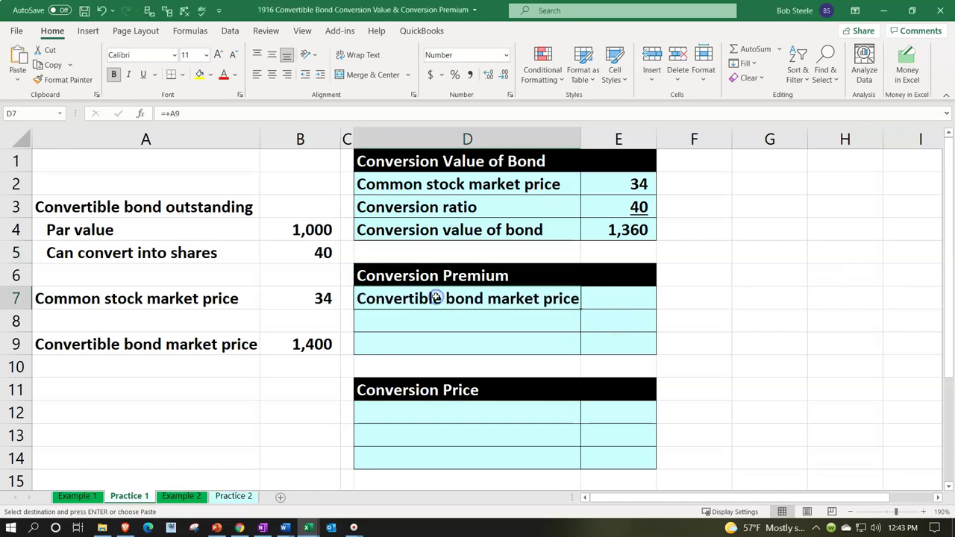
pyautogui.press('Right')
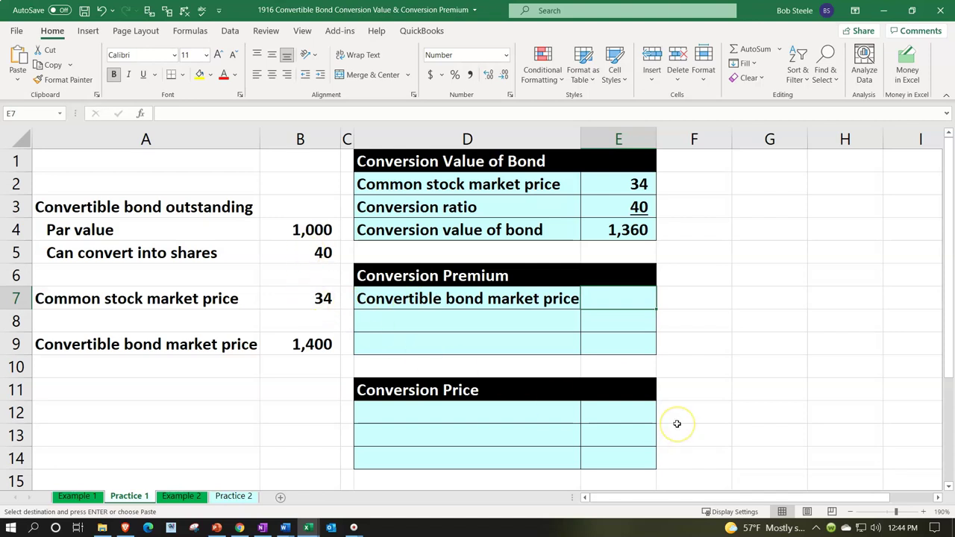
pyautogui.write('=')
pyautogui.press('Down')
pyautogui.press('Down')
pyautogui.press('Down')
pyautogui.press('Left')
pyautogui.press('Left')
pyautogui.press('Left')
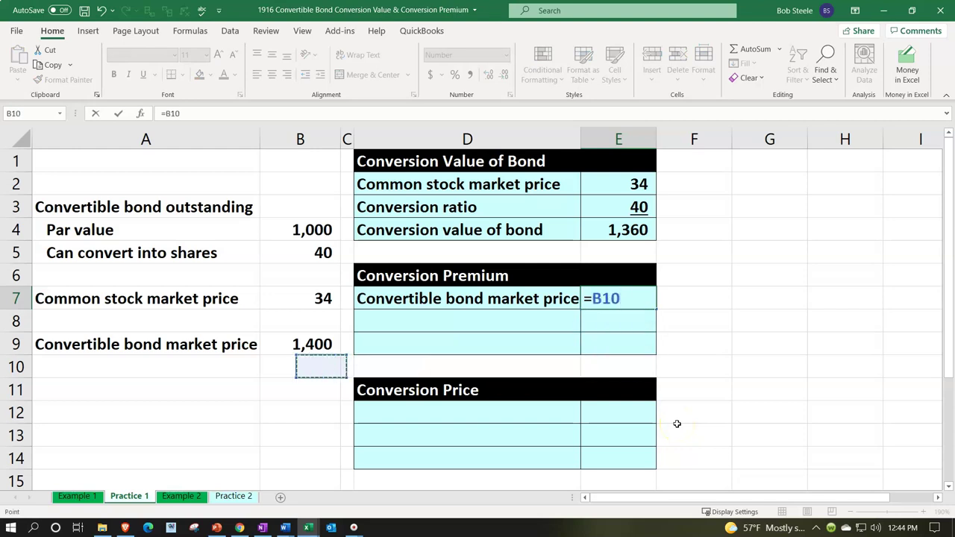
pyautogui.press('Up')
pyautogui.press('Return')
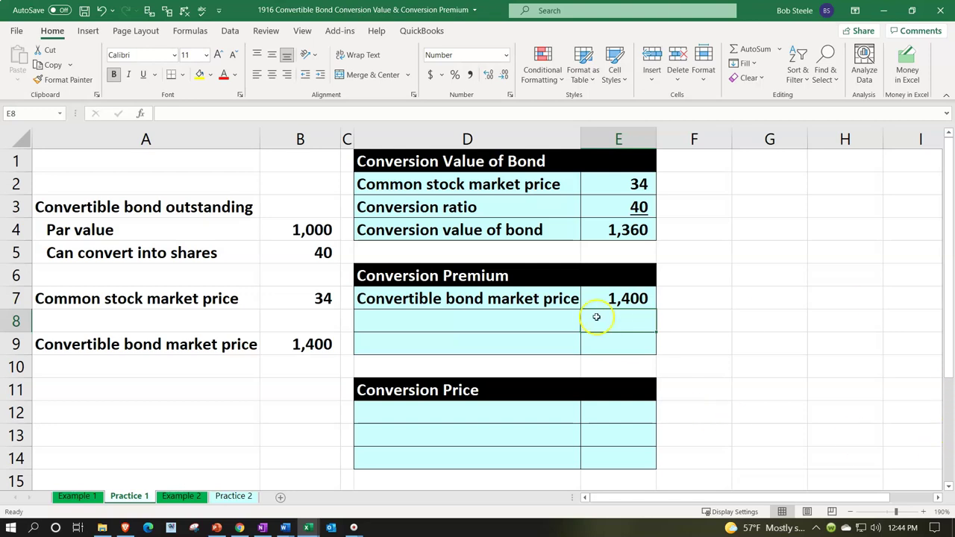
# - Link D8 to the Conversion value of bond label and E8 to E4, showing 1,360
pyautogui.click(472, 318)
pyautogui.write('=')
pyautogui.press('Up')
pyautogui.press('Up')
pyautogui.press('Up')
pyautogui.press('Up')
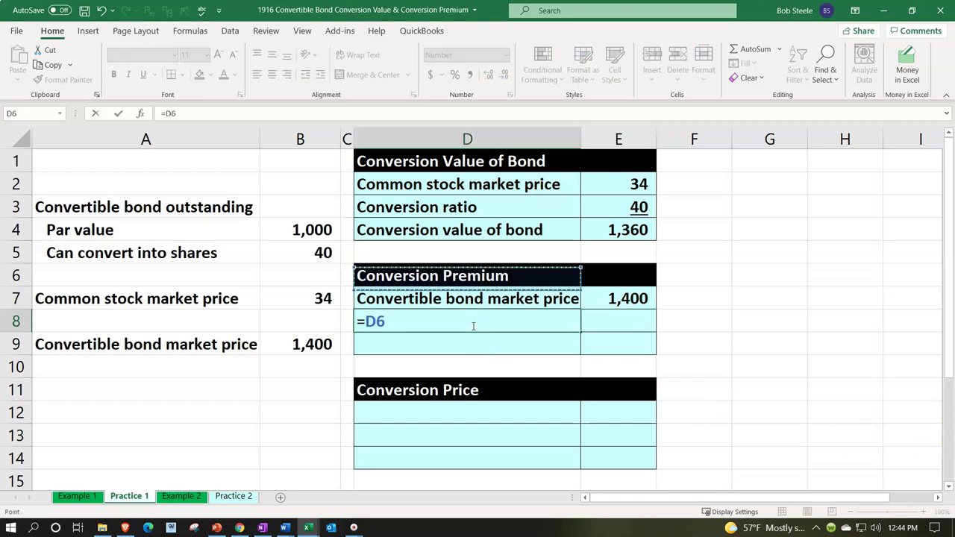
pyautogui.press('Tab')
pyautogui.write('=')
pyautogui.press('Up')
pyautogui.press('Up')
pyautogui.press('Up')
pyautogui.press('Up')
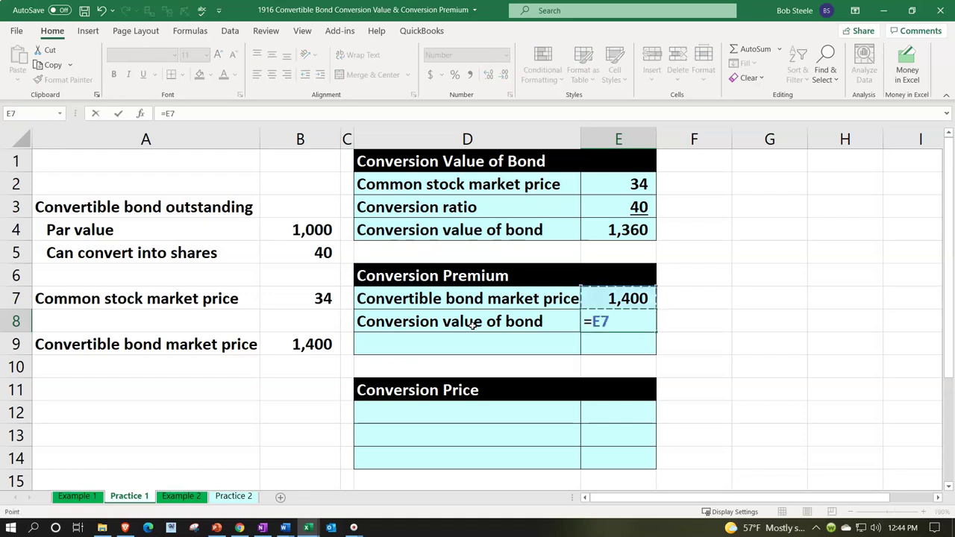
pyautogui.press('Return')
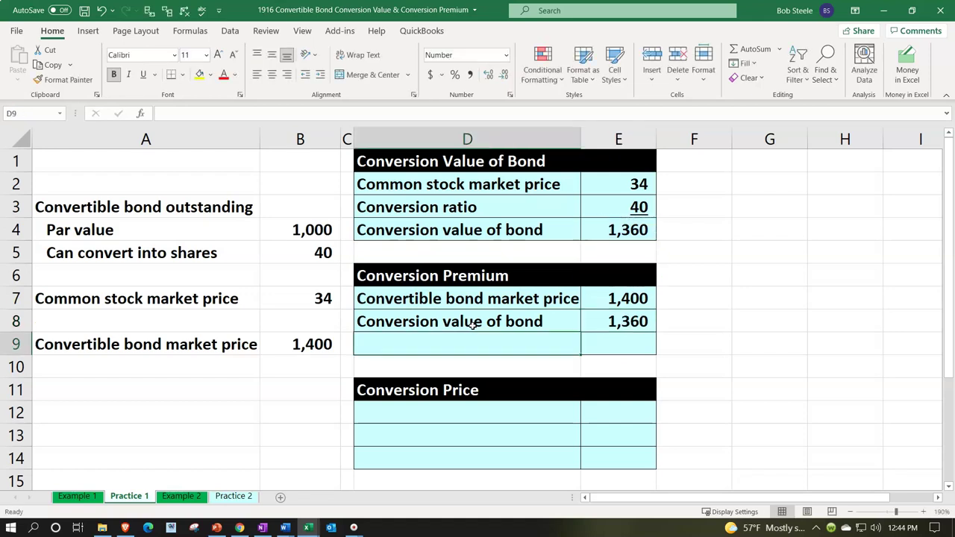
# - Review the E7 formula and the par value and share inputs, then underline 1,360 in E8
pyautogui.press('Right')
pyautogui.press('Up')
pyautogui.press('Up')
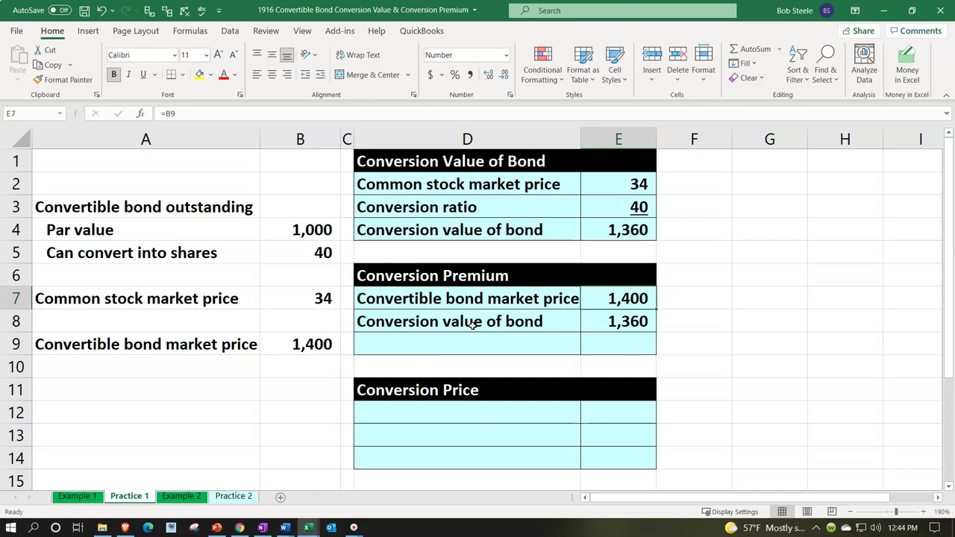
pyautogui.click(276, 231)
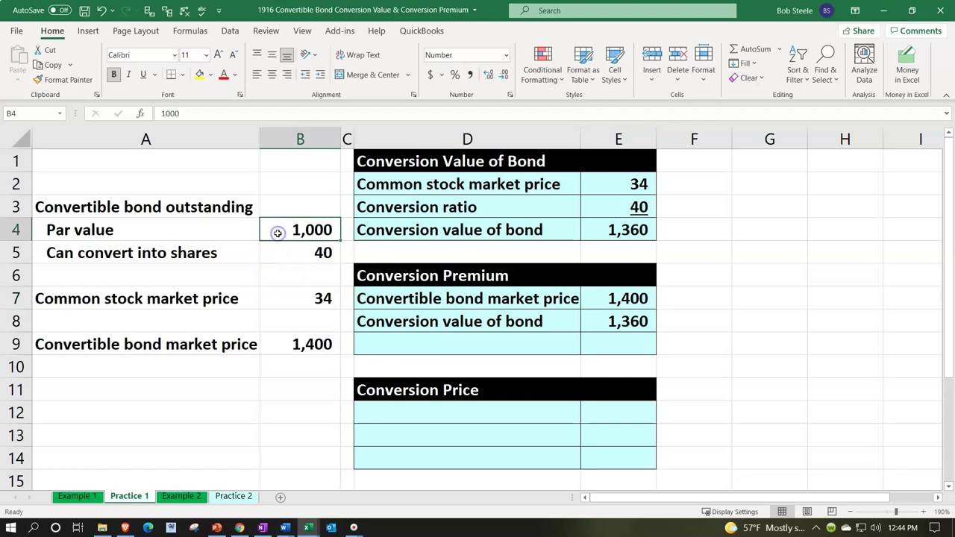
pyautogui.press('Down')
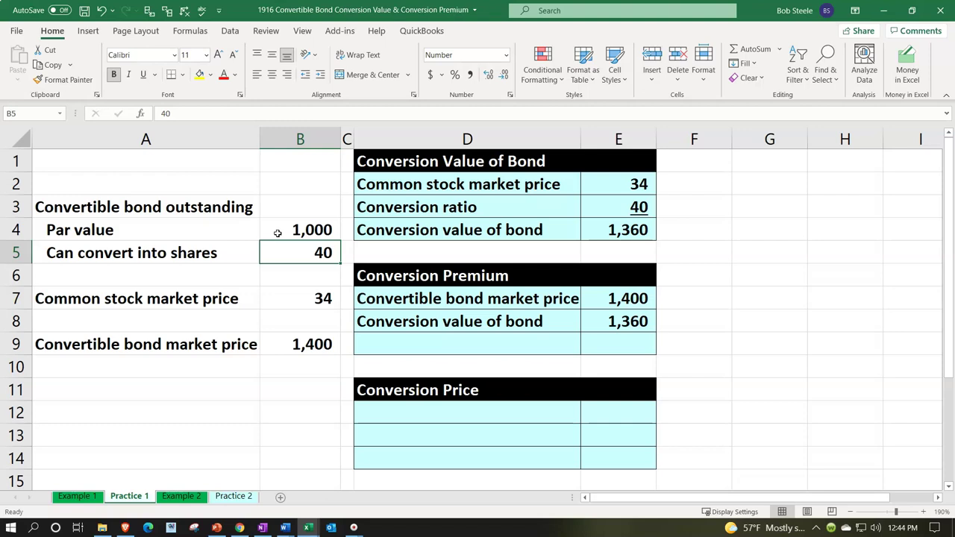
pyautogui.click(604, 313)
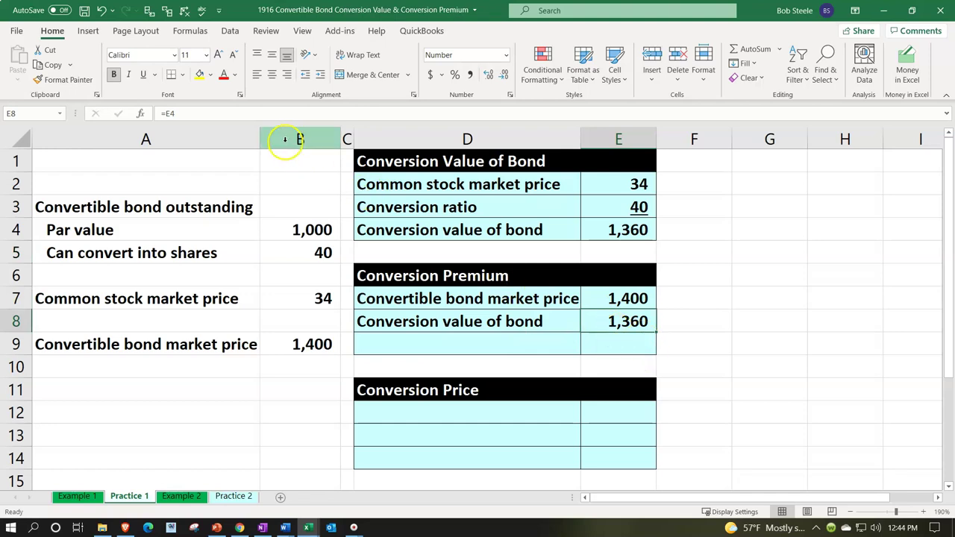
pyautogui.click(143, 74)
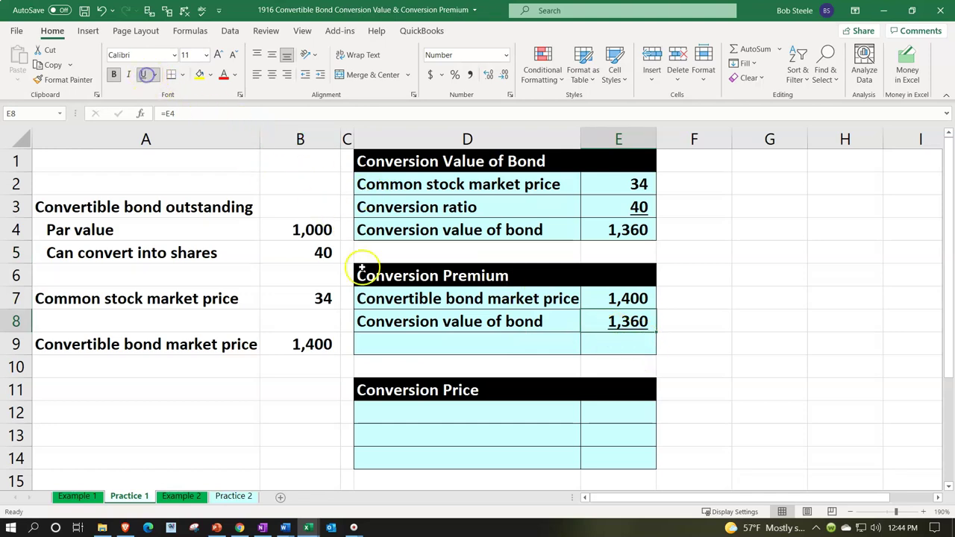
# - Label D9 'Conversin premium' and enter =E7-E8 in E9, giving 40
pyautogui.click(403, 341)
pyautogui.write('Conversin')
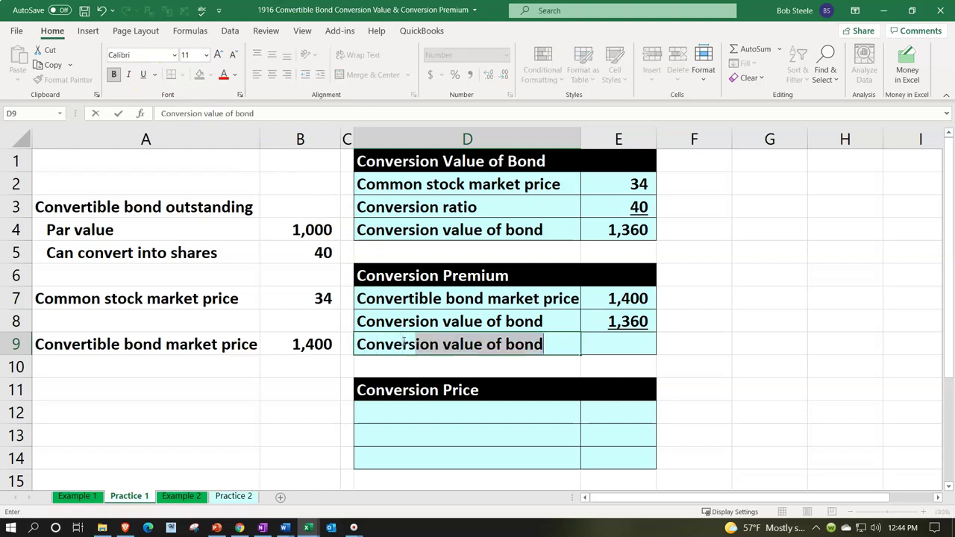
pyautogui.write(' premium')
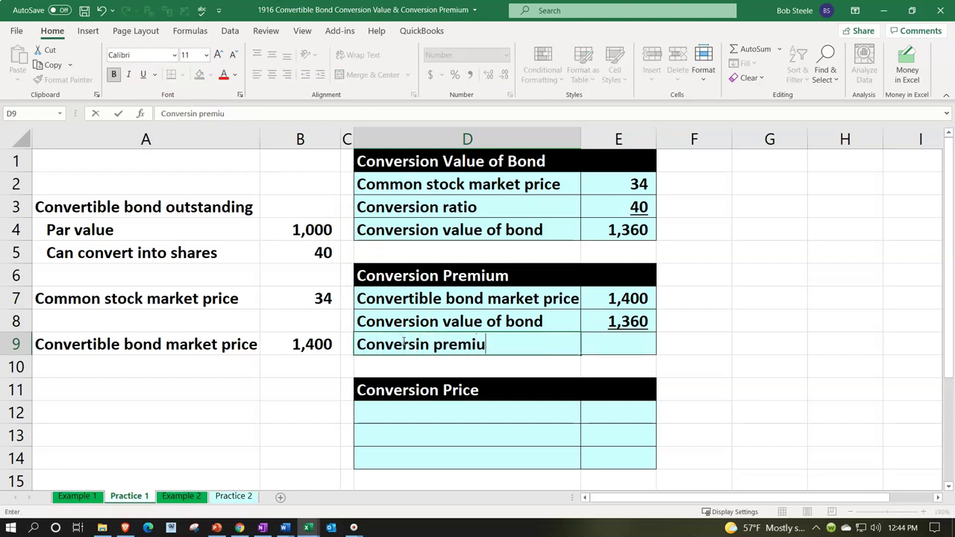
pyautogui.hotkey('ctrl', 'Return')
pyautogui.press('Right')
pyautogui.write('=')
pyautogui.press('Up')
pyautogui.press('Up')
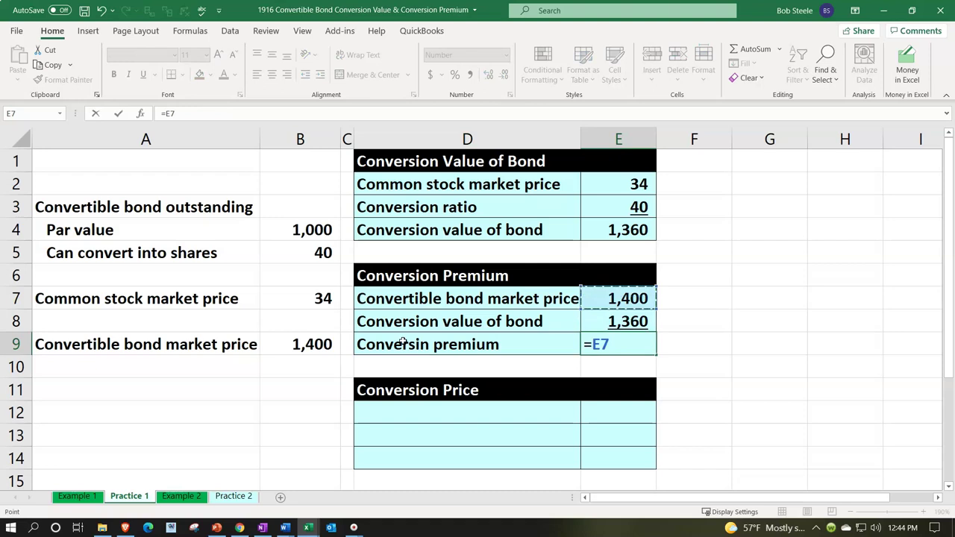
pyautogui.write('-')
pyautogui.press('Up')
pyautogui.press('Return')
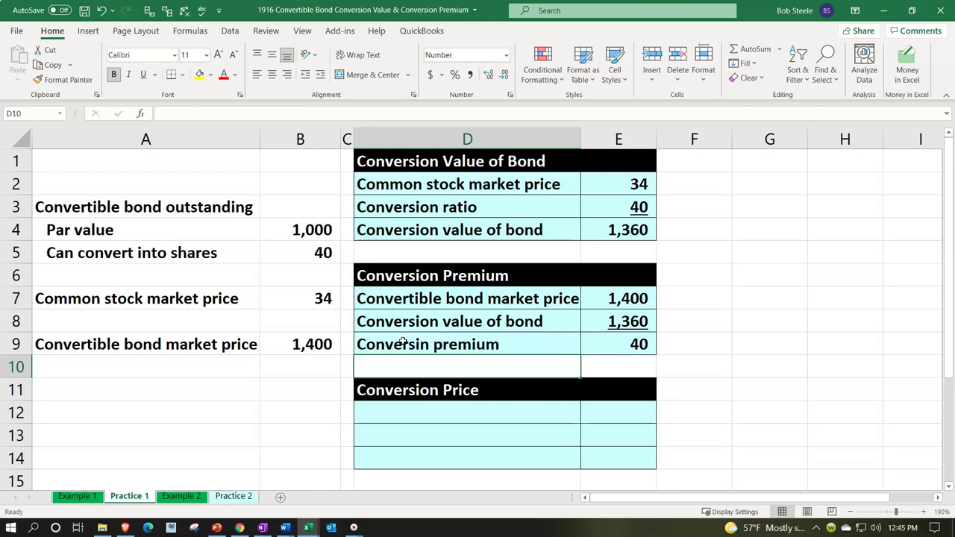
pyautogui.click(272, 298)
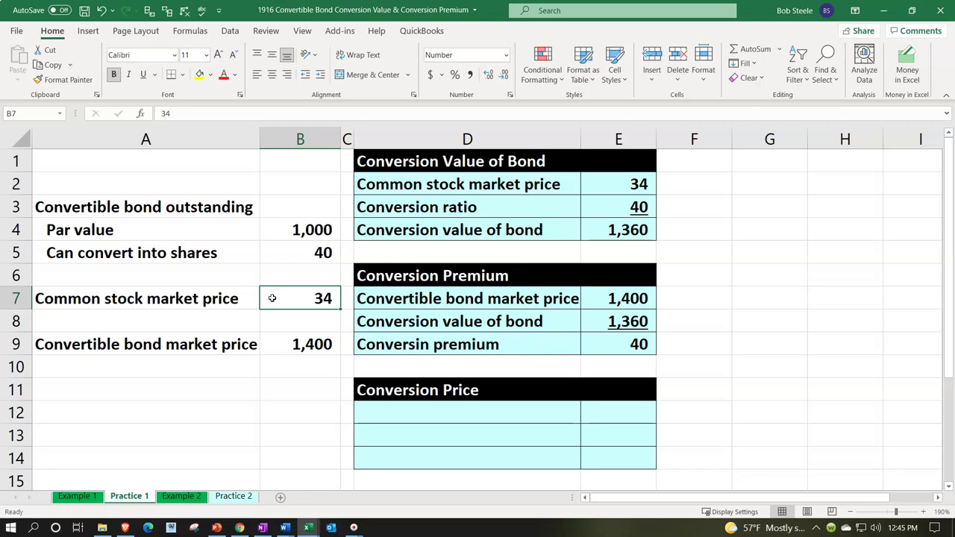
pyautogui.click(291, 230)
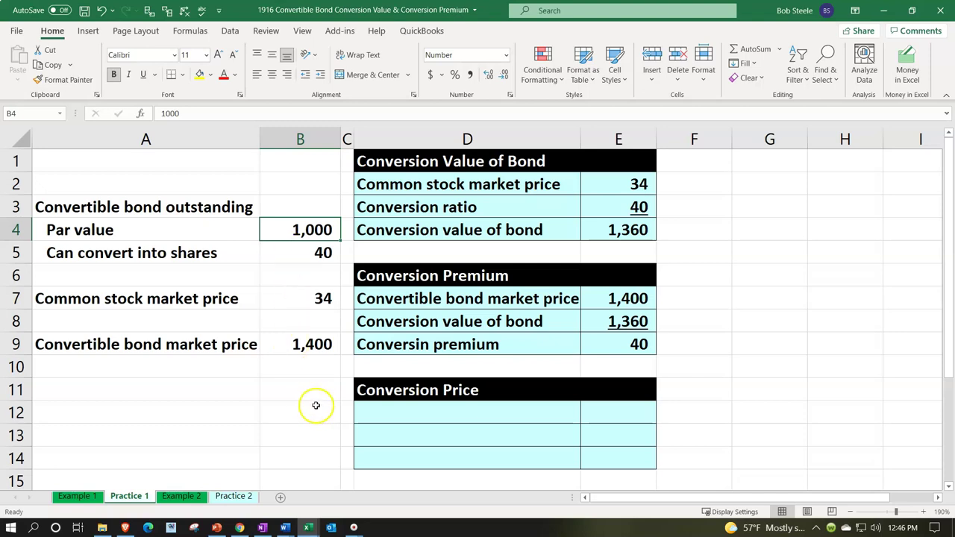
pyautogui.click(394, 416)
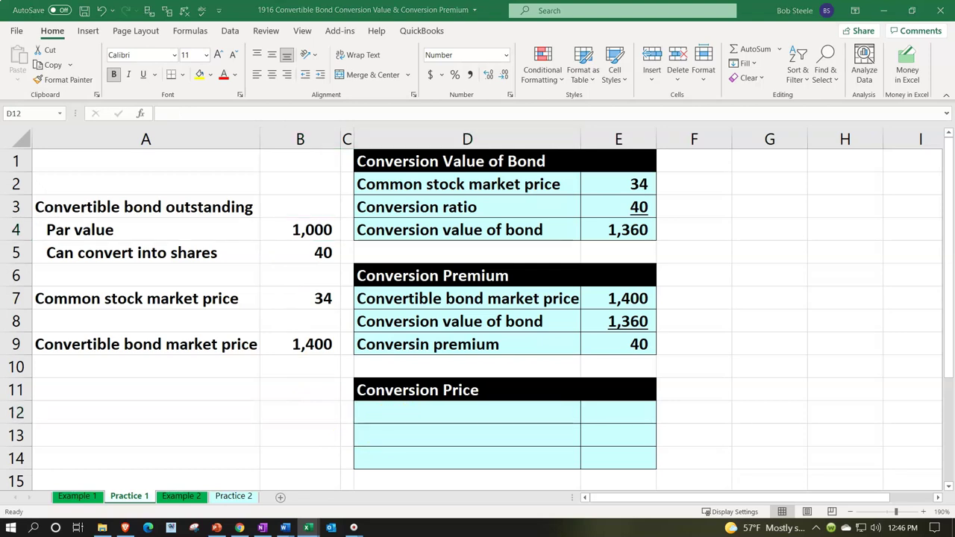
# - Link D12 to the Par value label and E12 to the par value in B4, showing 1,000
pyautogui.click(522, 413)
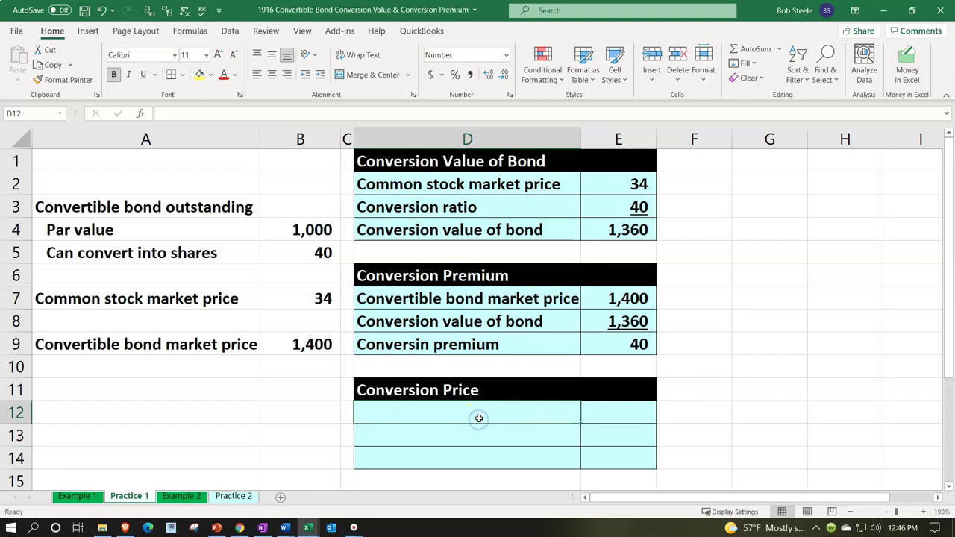
pyautogui.write('=')
pyautogui.press('Left')
pyautogui.press('Left')
pyautogui.press('Left')
pyautogui.press('Up')
pyautogui.press('Up')
pyautogui.press('Up')
pyautogui.press('Up')
pyautogui.press('Up')
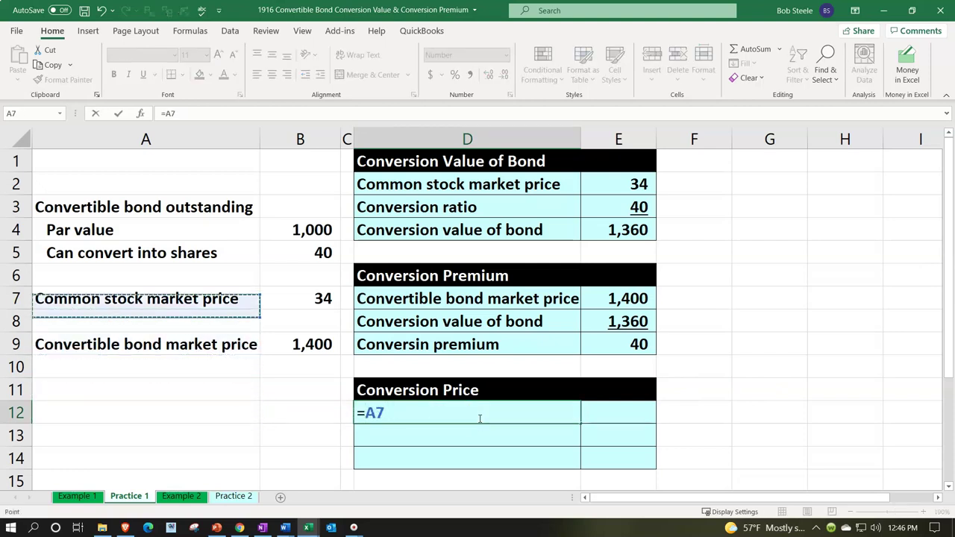
pyautogui.press('Up')
pyautogui.press('Up')
pyautogui.press('Up')
pyautogui.press('Tab')
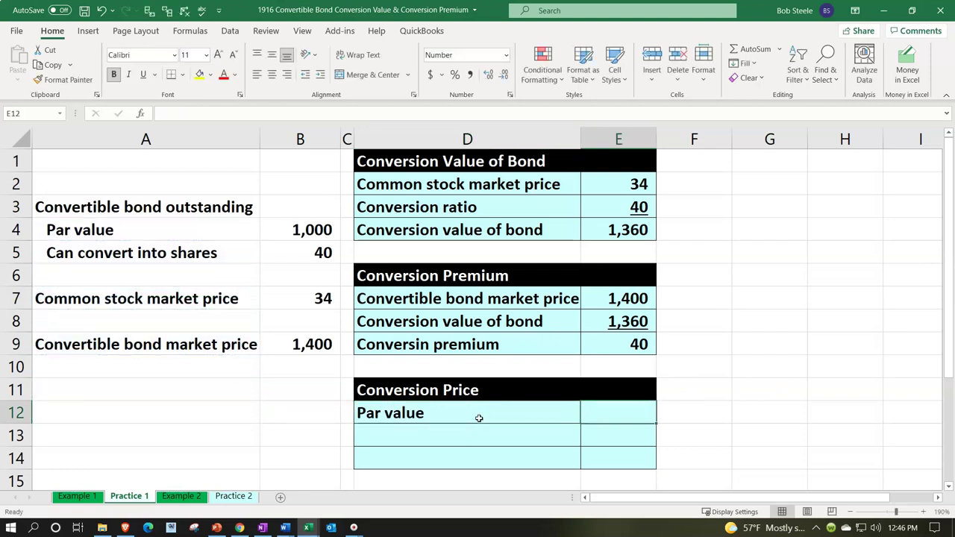
pyautogui.write('=')
pyautogui.press('Left')
pyautogui.press('Left')
pyautogui.press('Up')
pyautogui.press('Up')
pyautogui.press('Up')
pyautogui.press('Up')
pyautogui.press('Up')
pyautogui.press('Up')
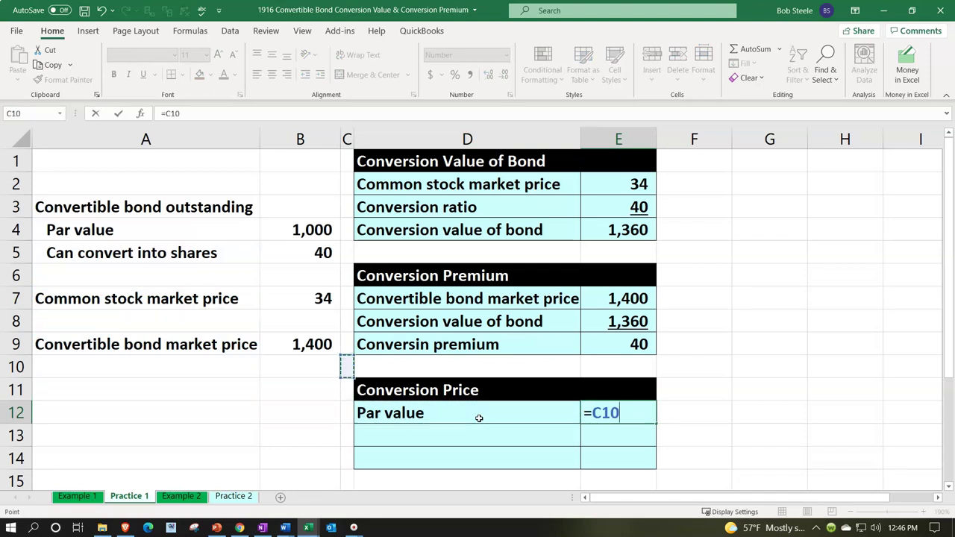
pyautogui.press('Up')
pyautogui.press('Up')
pyautogui.press('Left')
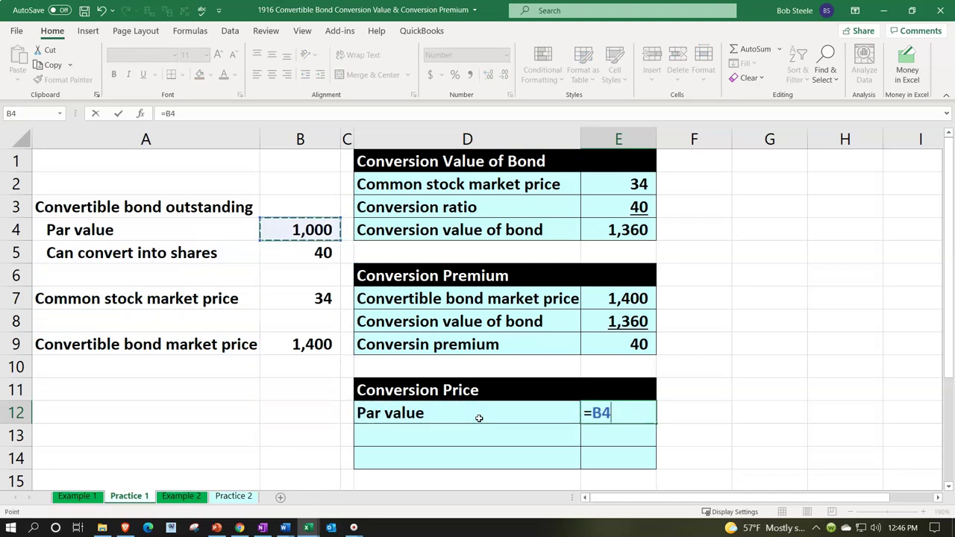
pyautogui.press('Return')
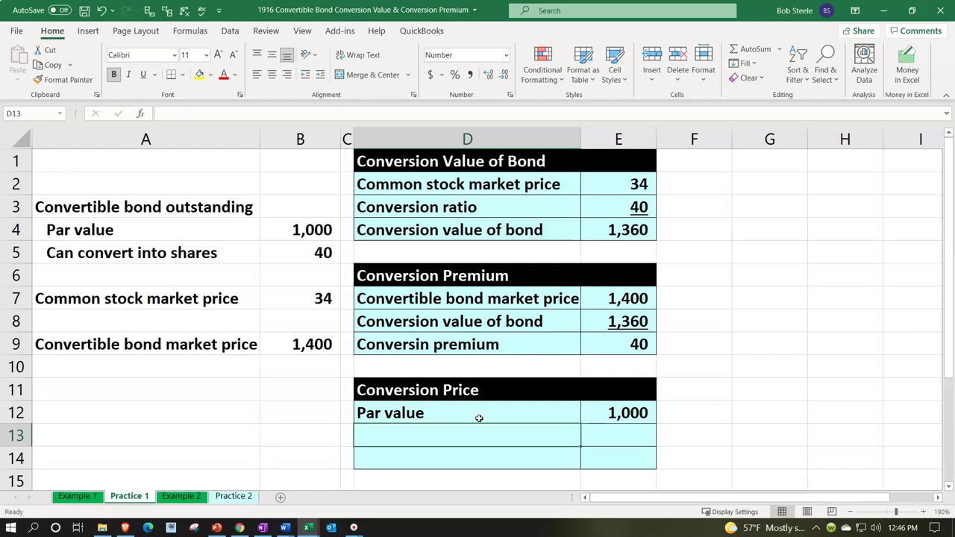
# - Link D13 to the Conversion ratio label in D3 and E13 to E3, showing 40
pyautogui.click(598, 296)
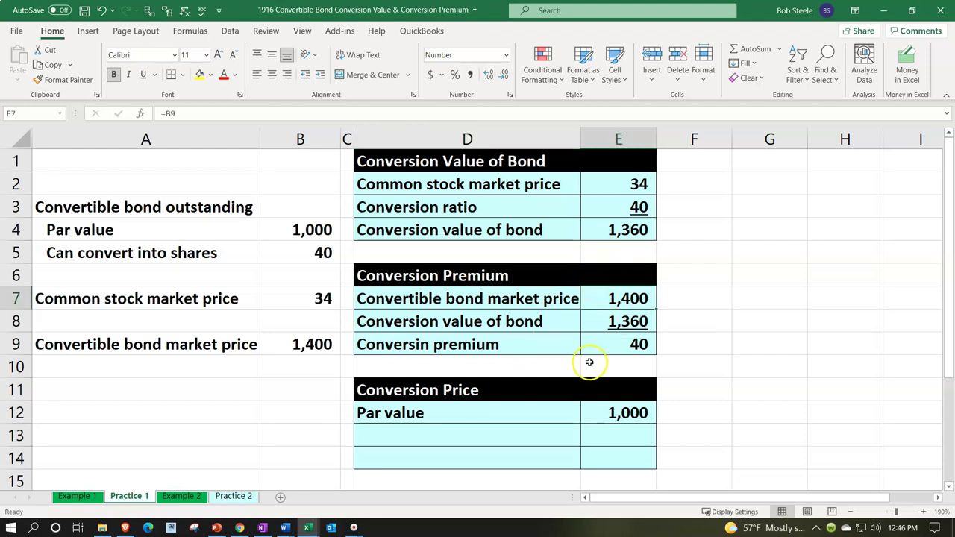
pyautogui.click(523, 436)
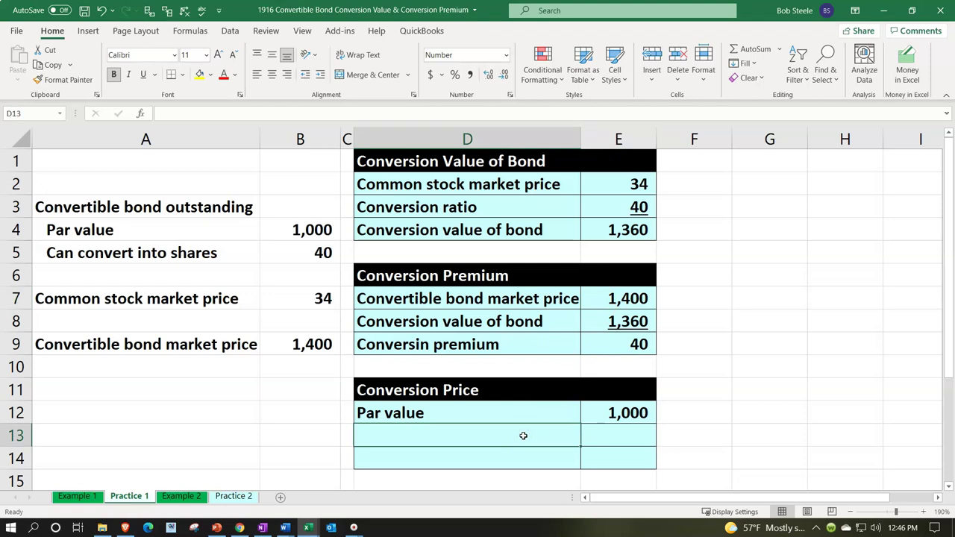
pyautogui.write('=')
pyautogui.press('Left')
pyautogui.press('Left')
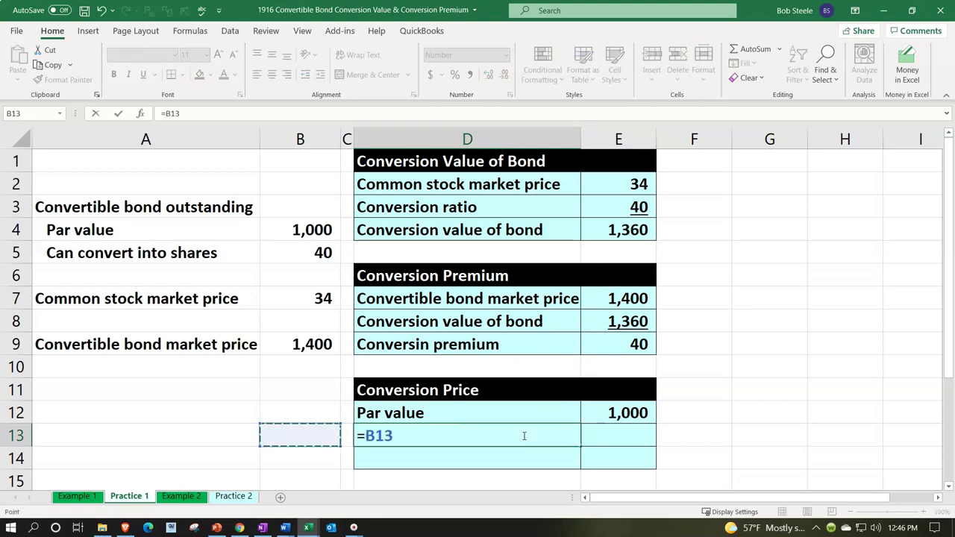
pyautogui.press('Left')
pyautogui.press('Up')
pyautogui.press('Up')
pyautogui.press('Up')
pyautogui.press('Up')
pyautogui.press('Up')
pyautogui.press('Up')
pyautogui.press('Right')
pyautogui.press('Right')
pyautogui.press('Up')
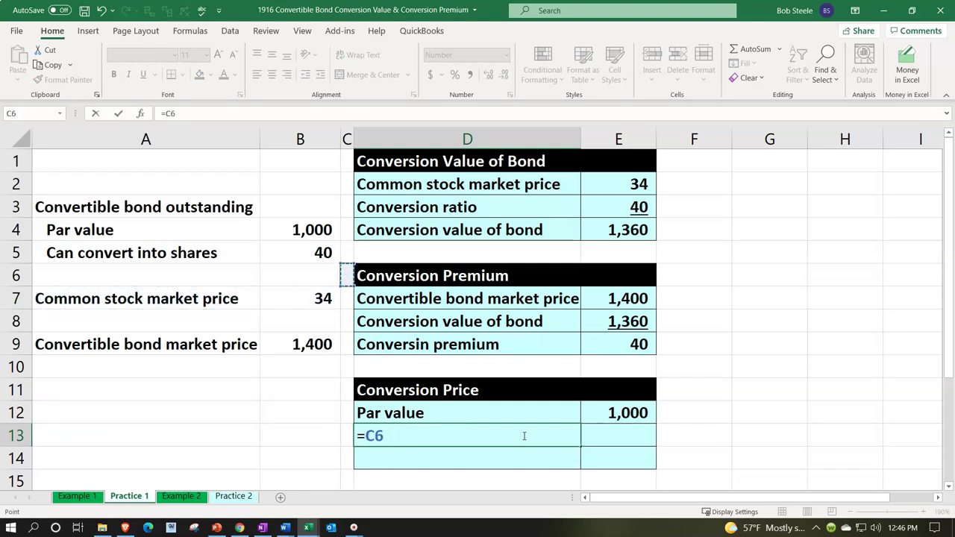
pyautogui.press('Up')
pyautogui.press('Up')
pyautogui.press('Up')
pyautogui.press('Right')
pyautogui.press('Tab')
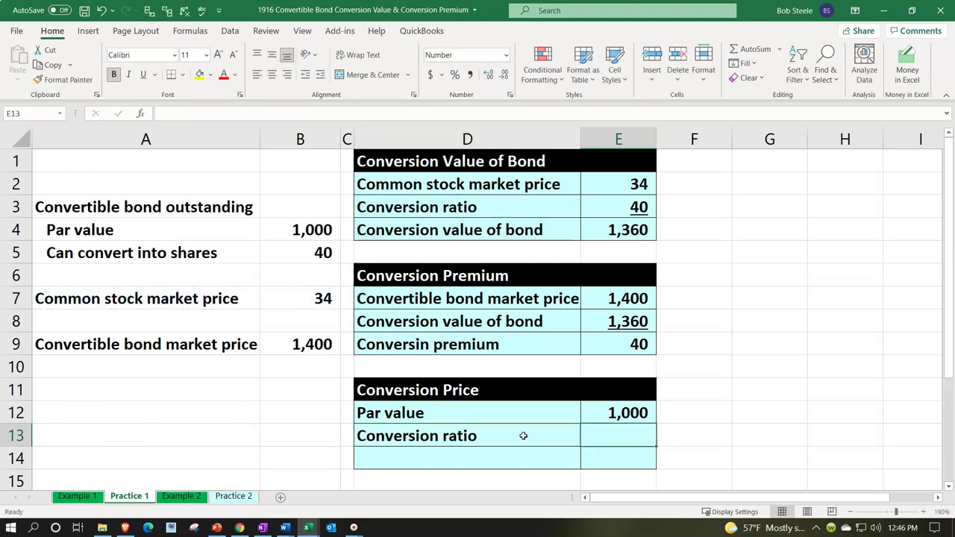
pyautogui.write('=')
pyautogui.press('Up')
pyautogui.press('Up')
pyautogui.press('Up')
pyautogui.press('Up')
pyautogui.press('Up')
pyautogui.press('Up')
pyautogui.press('Up')
pyautogui.press('Up')
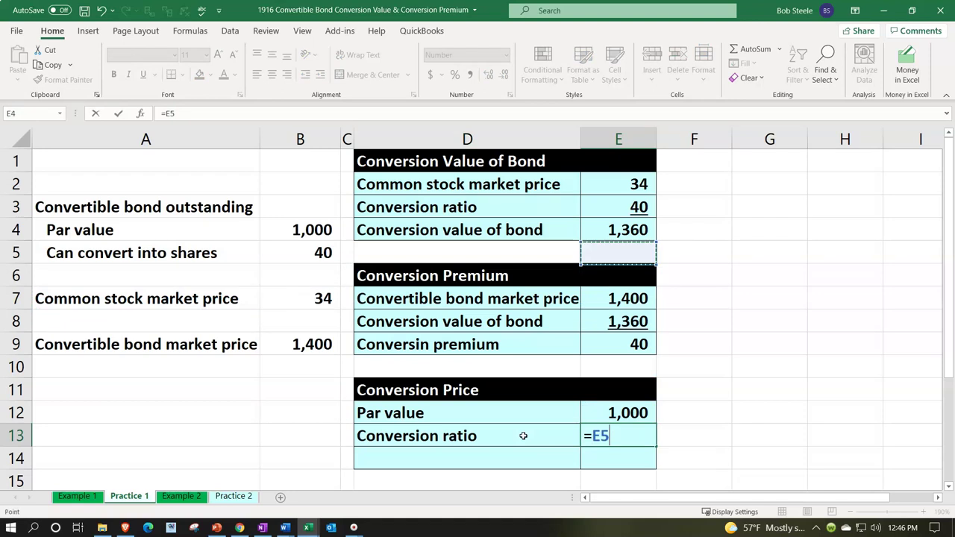
pyautogui.press('Up')
pyautogui.press('Up')
pyautogui.press('Return')
pyautogui.press('Up')
pyautogui.press('Right')
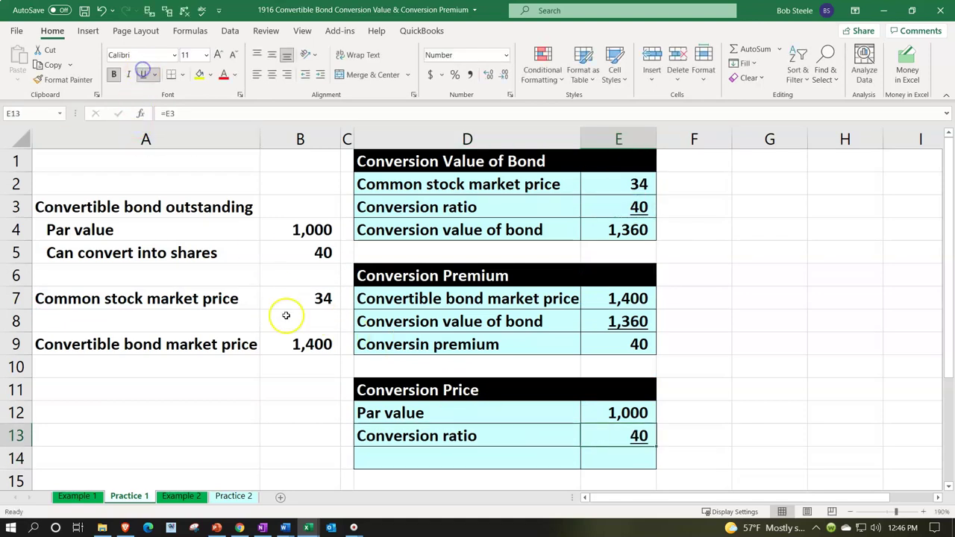
# - Label D14 'Conversion price' and enter =E12/E13 in E14, giving 25
pyautogui.click(440, 462)
pyautogui.write('Coners')
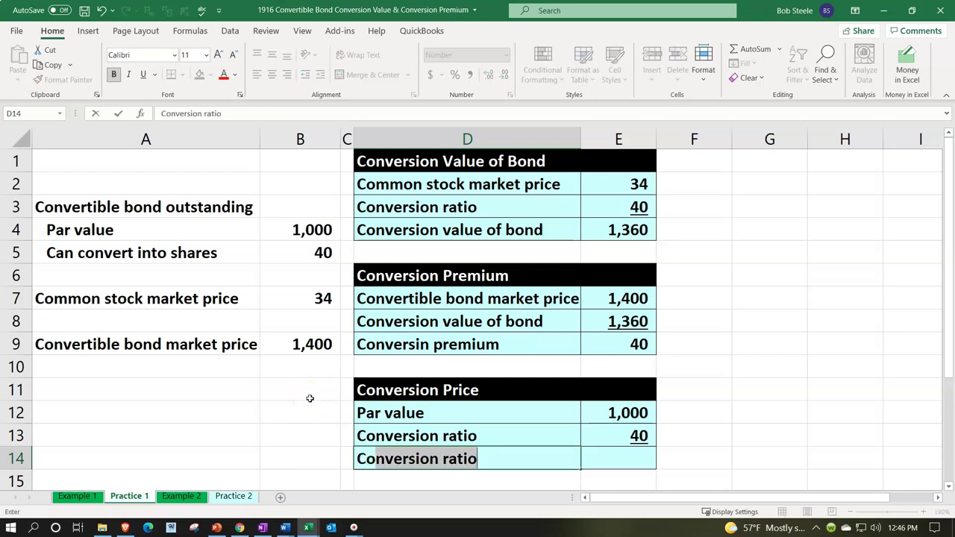
pyautogui.press('BackSpace')
pyautogui.press('BackSpace')
pyautogui.press('BackSpace')
pyautogui.press('BackSpace')
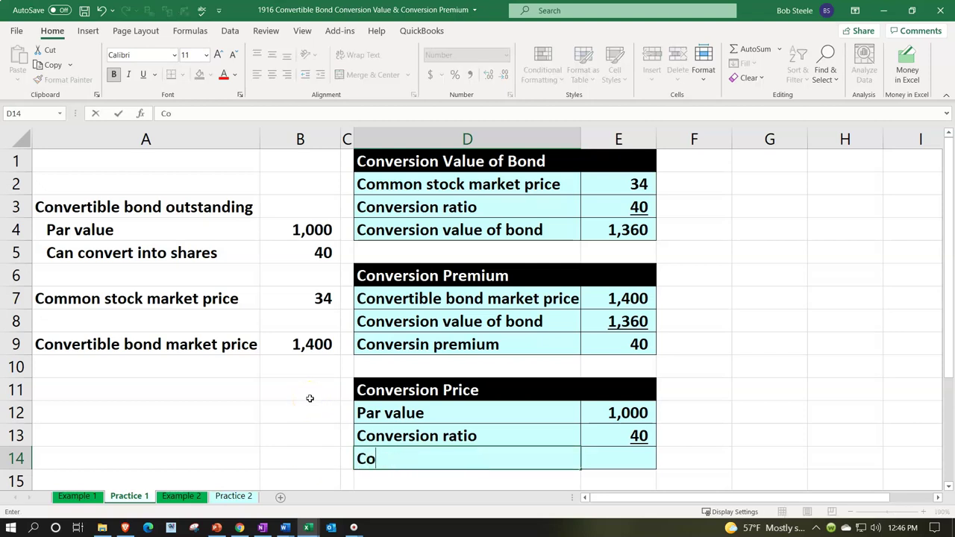
pyautogui.write('nversion price')
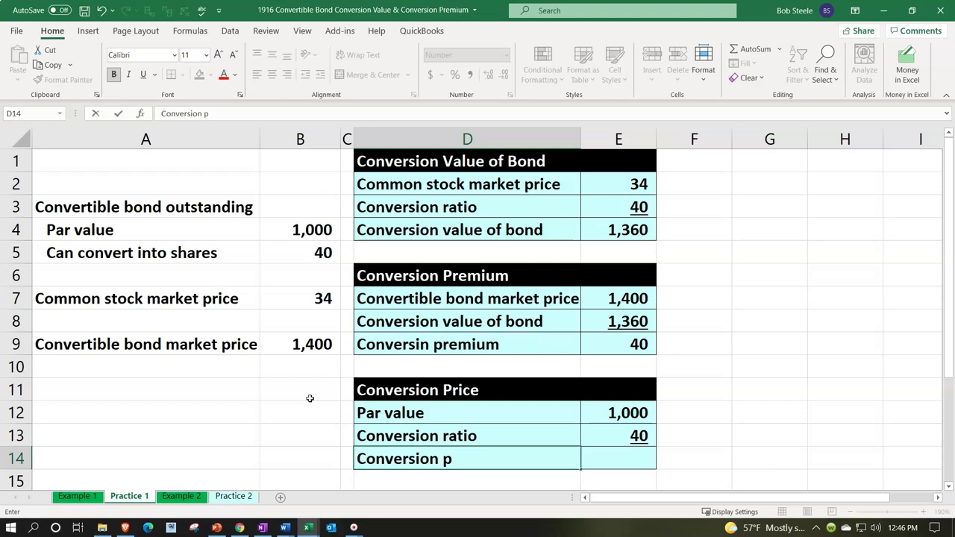
pyautogui.press('Tab')
pyautogui.write('=')
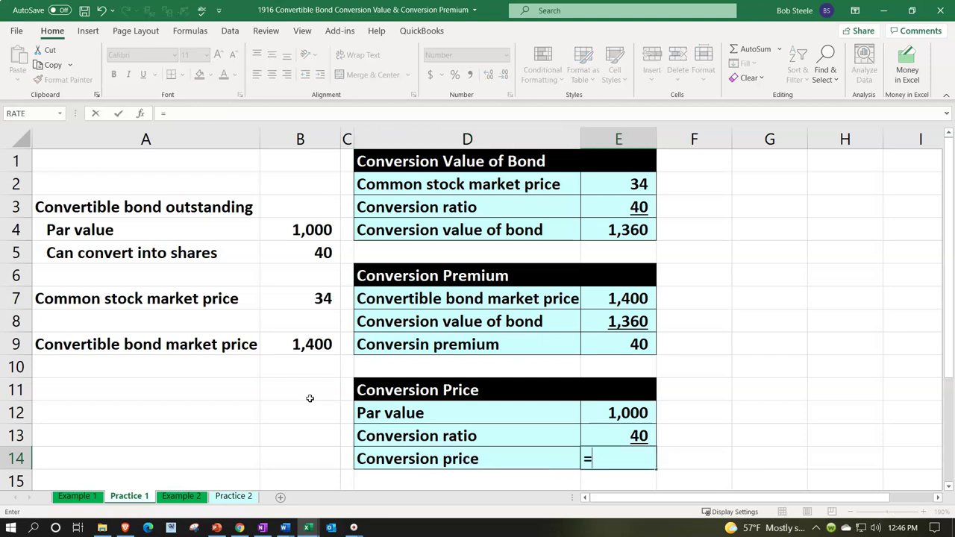
pyautogui.press('Up')
pyautogui.press('Up')
pyautogui.write('/')
pyautogui.press('Up')
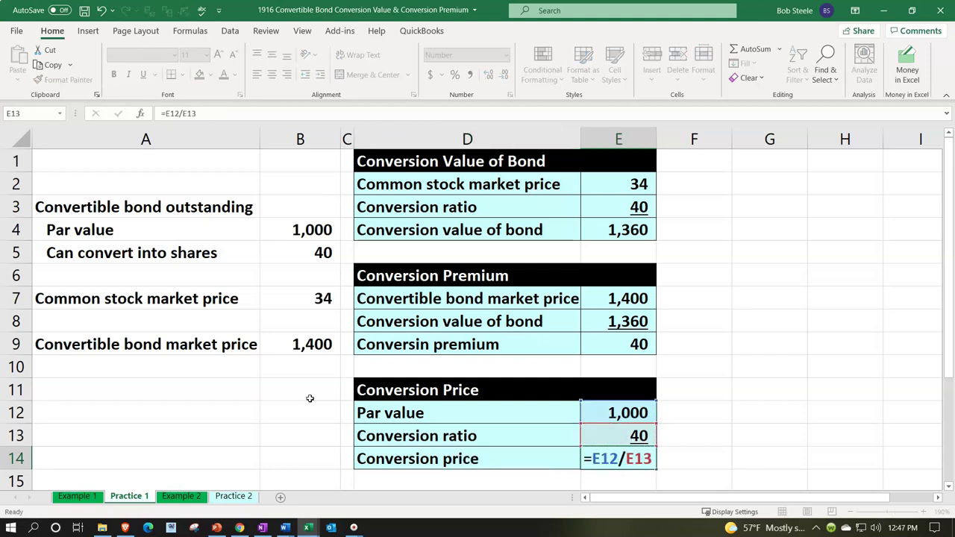
pyautogui.press('Return')
pyautogui.press('Up')
pyautogui.press('Right')
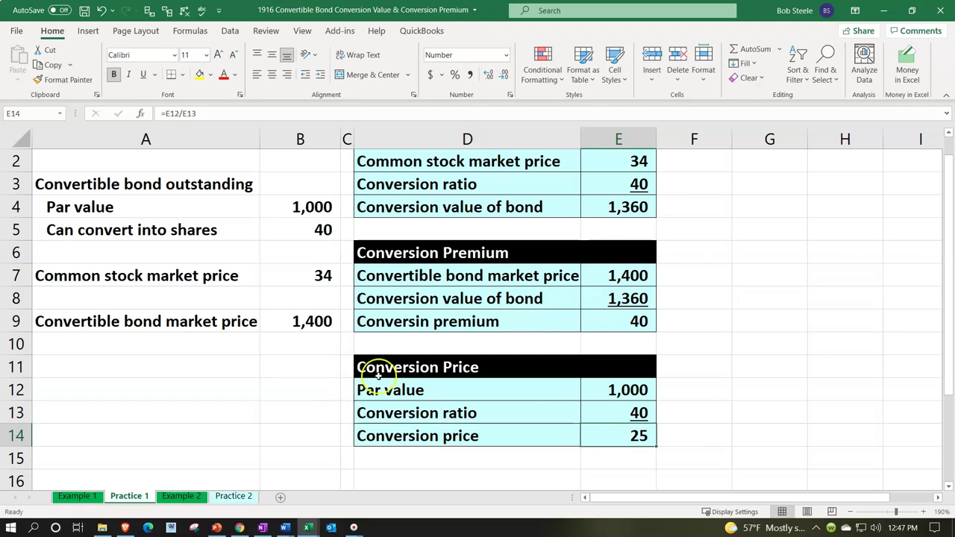
pyautogui.scroll(1, 618, 390)
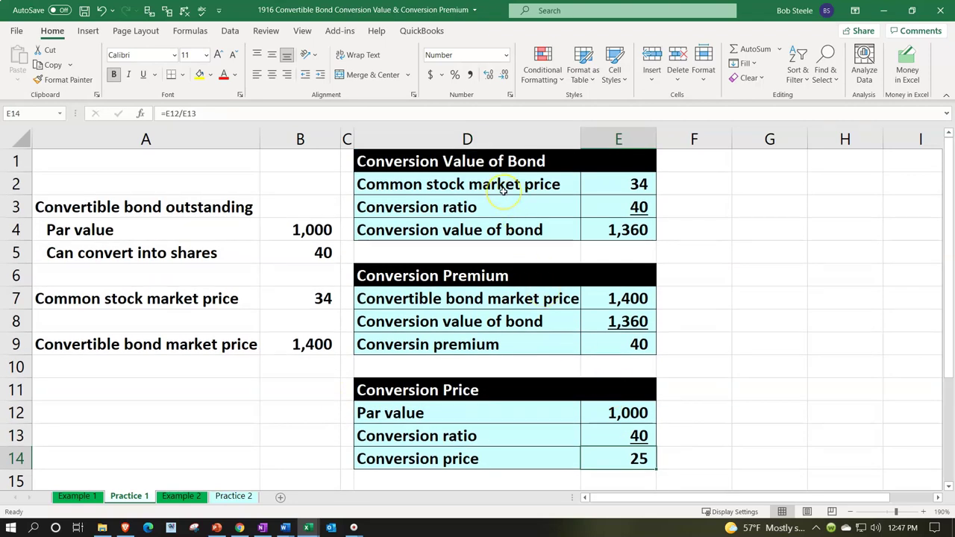
pyautogui.click(666, 183)
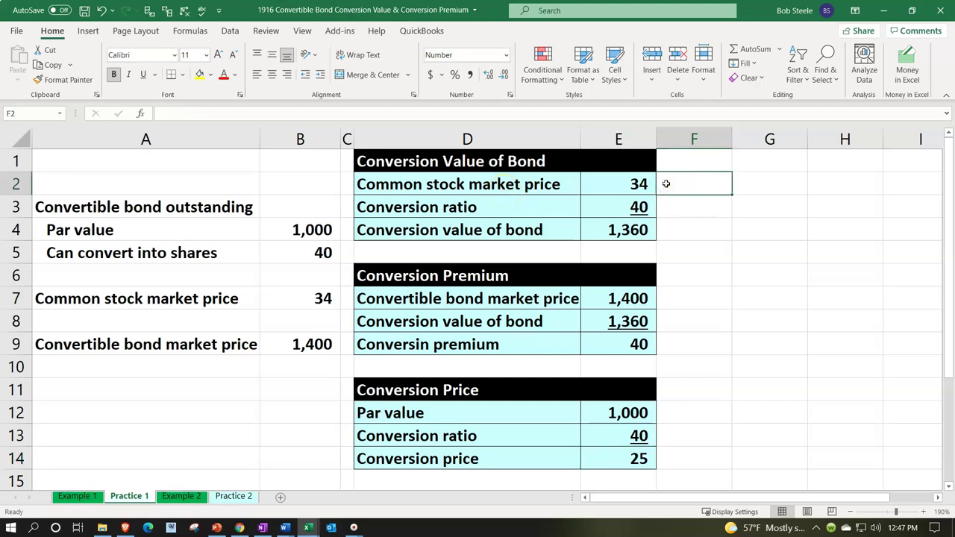
pyautogui.press('Down')
pyautogui.press('Down')
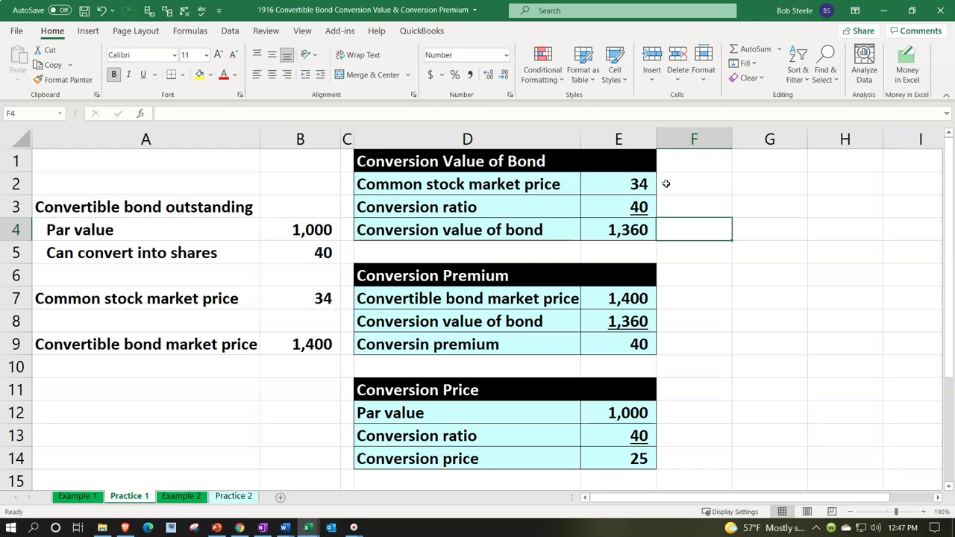
pyautogui.press('Down')
pyautogui.press('Down')
pyautogui.press('Down')
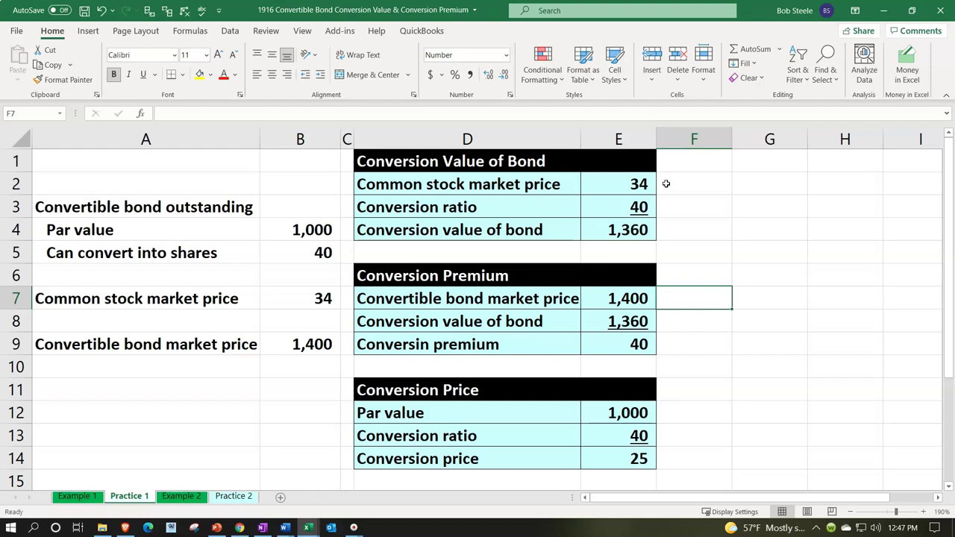
pyautogui.press('Left')
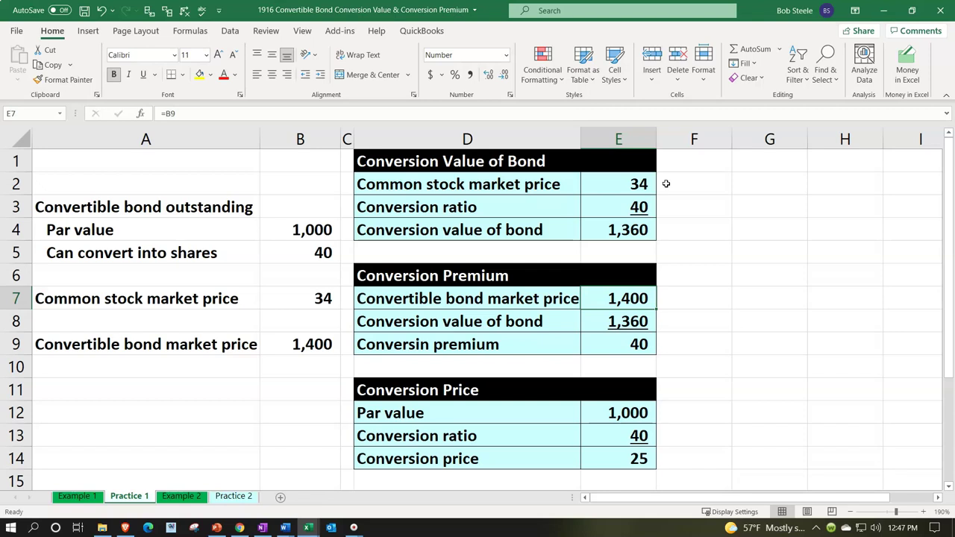
pyautogui.press('Right')
pyautogui.press('Down')
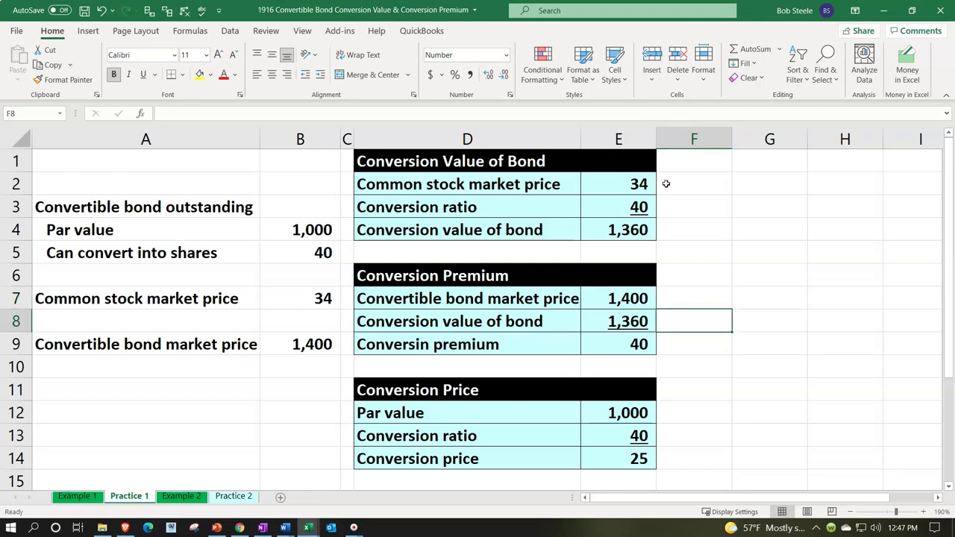
pyautogui.press('Down')
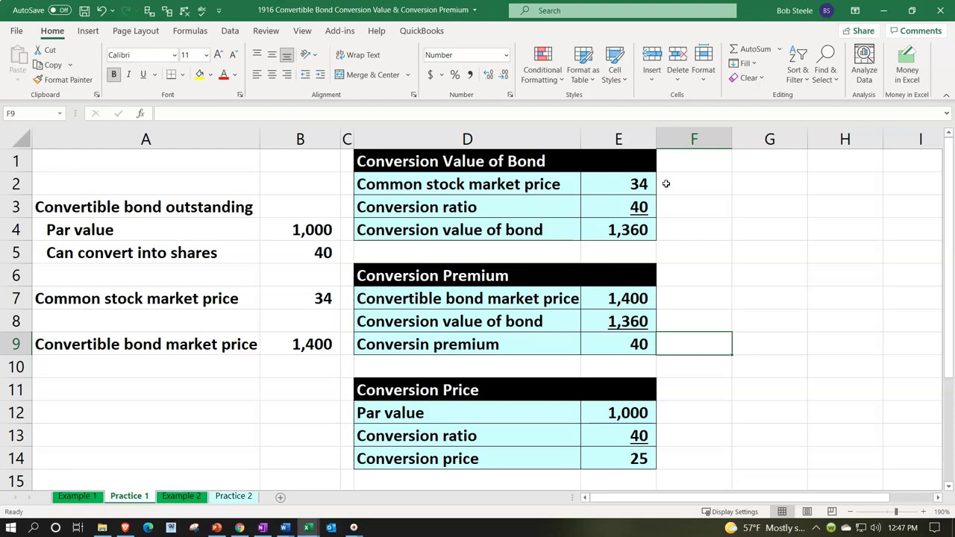
pyautogui.press('Down')
pyautogui.press('Down')
pyautogui.press('Down')
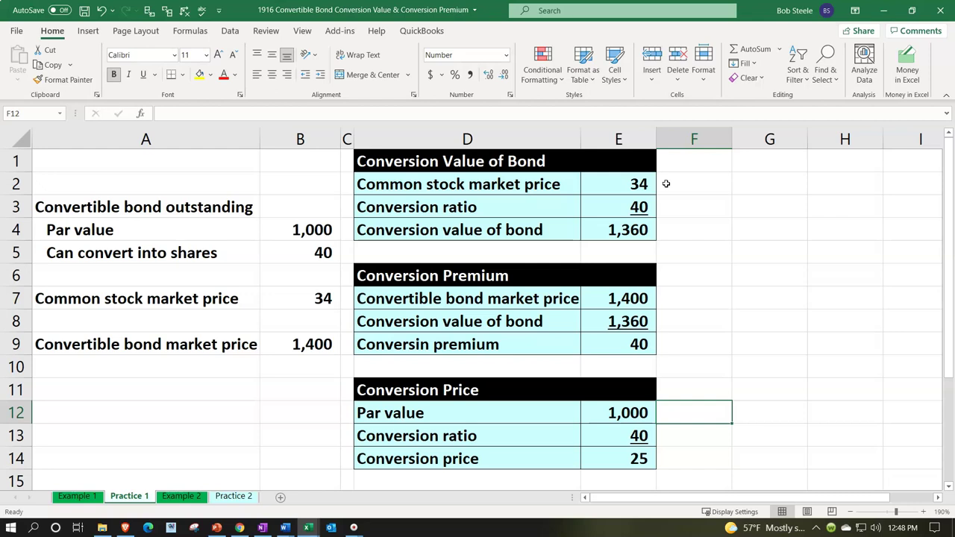
pyautogui.press('Down')
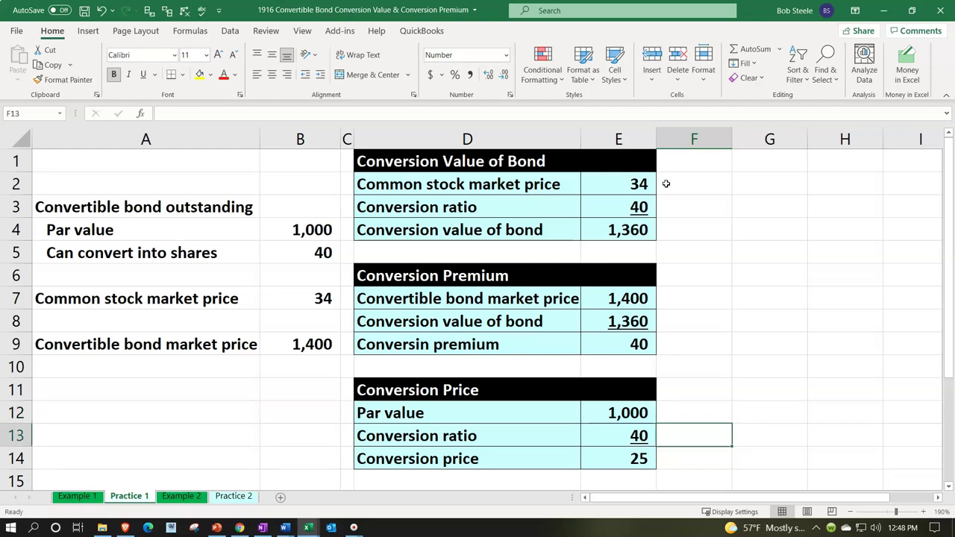
pyautogui.press('Down')
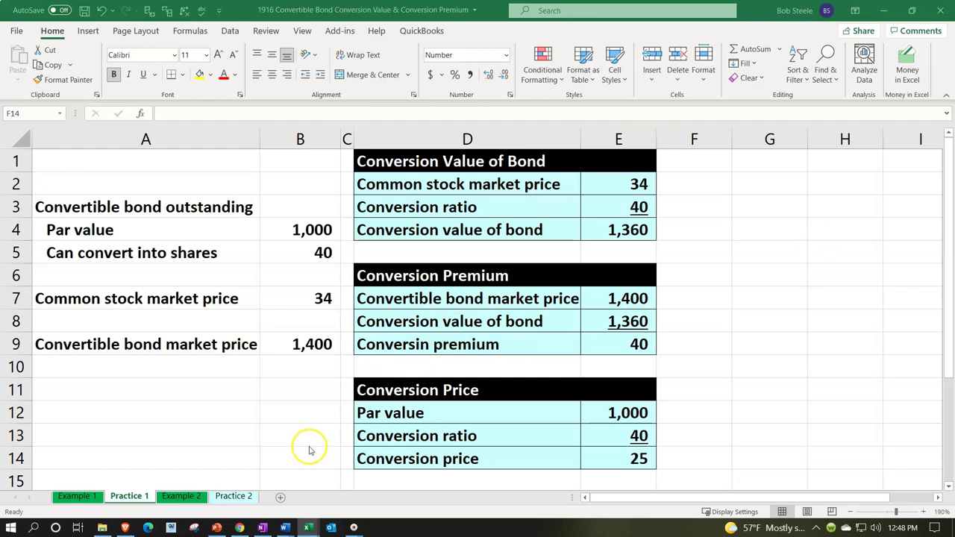
# - Open Practice 2, check inputs 1,000, 25, 35 and 910 in column B, and copy the par value cell
pyautogui.click(234, 496)
pyautogui.click(255, 381)
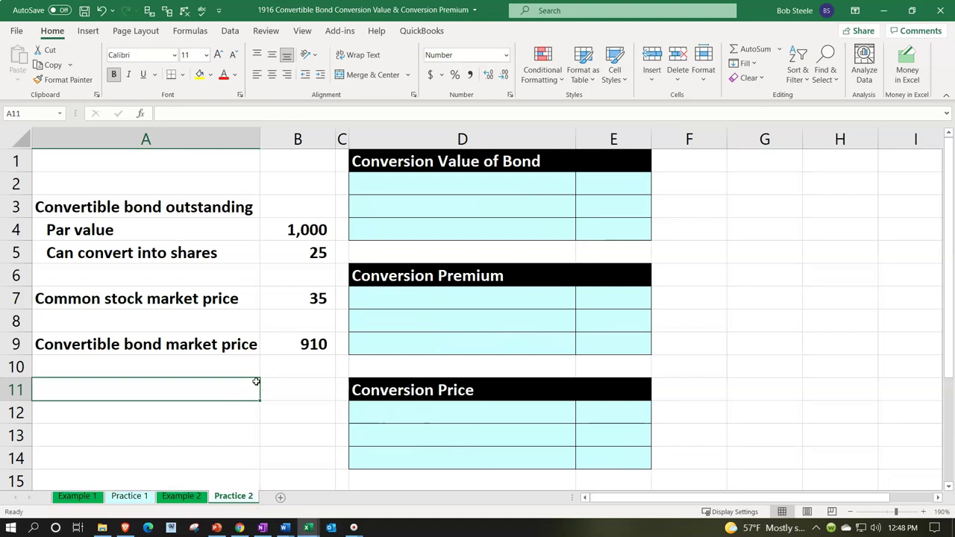
pyautogui.click(283, 235)
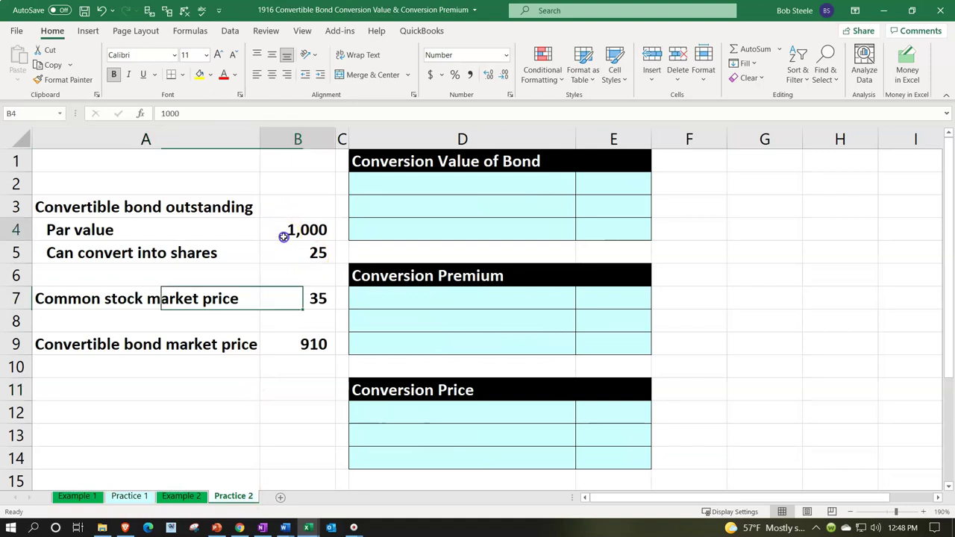
pyautogui.press('Down')
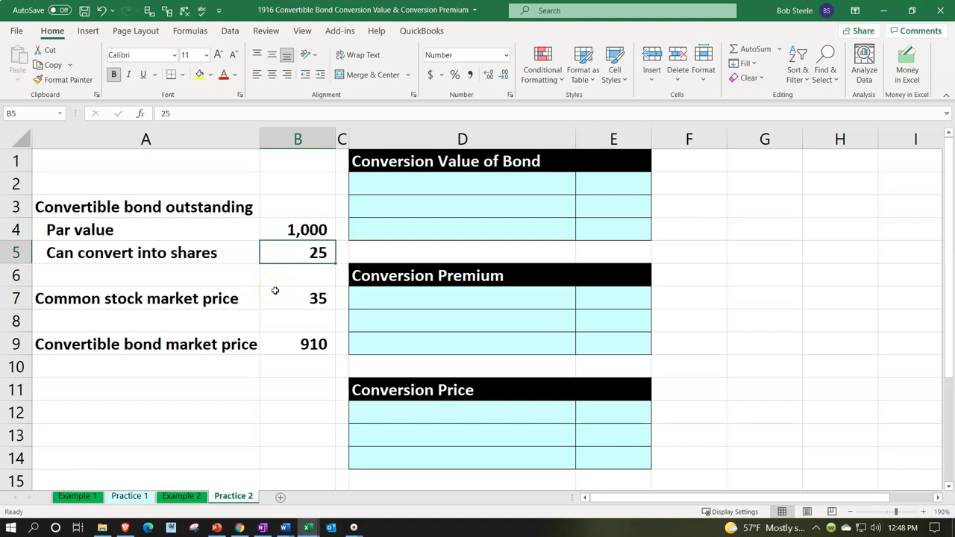
pyautogui.press('Down')
pyautogui.press('Down')
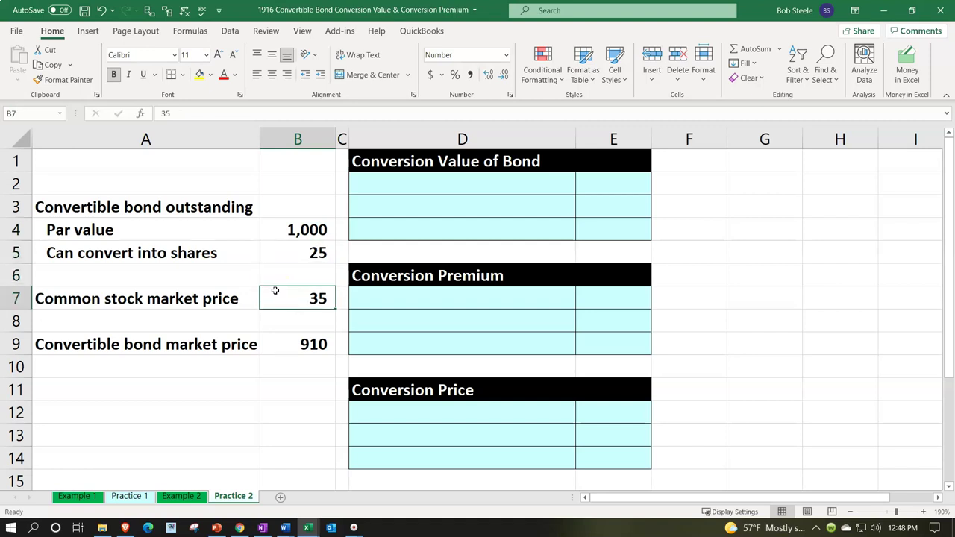
pyautogui.press('Down')
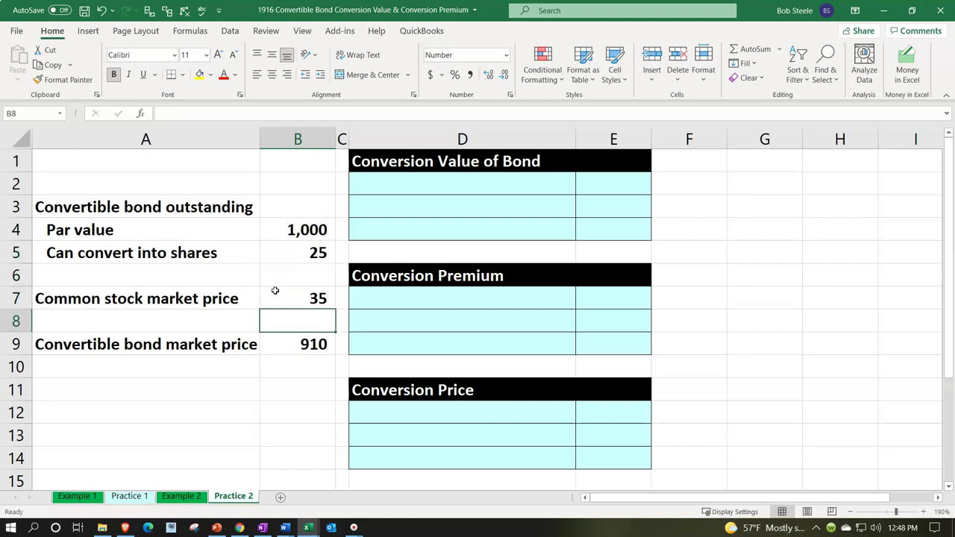
pyautogui.press('Down')
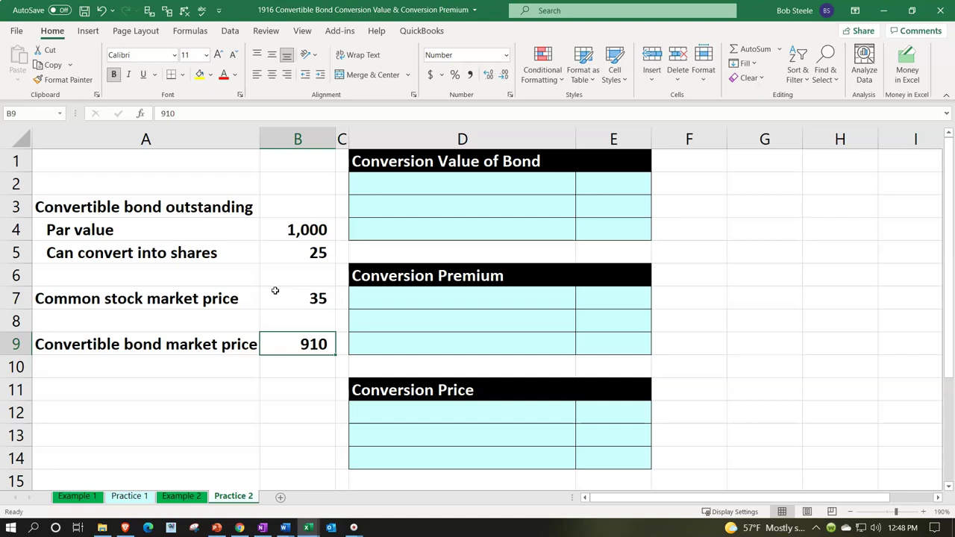
pyautogui.click(279, 231)
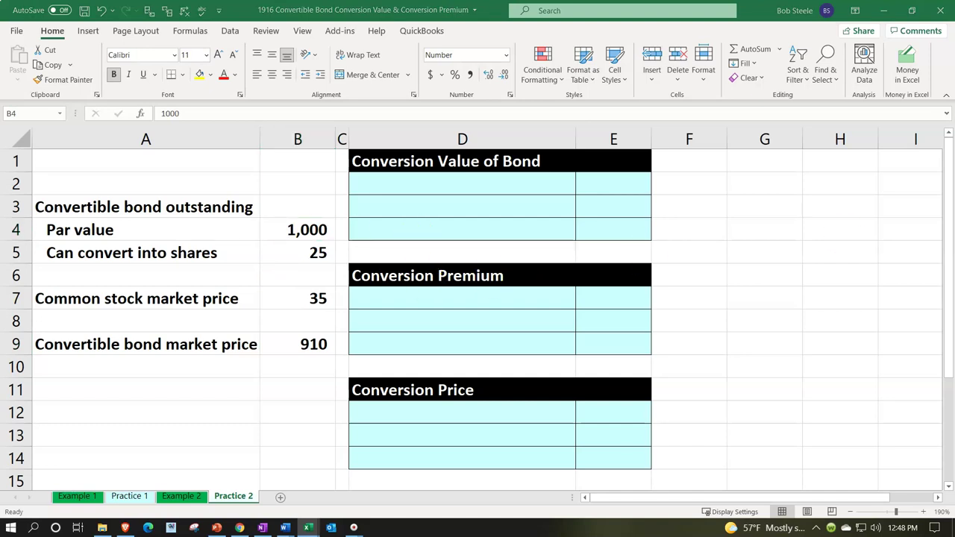
pyautogui.hotkey('ctrl', 'c')
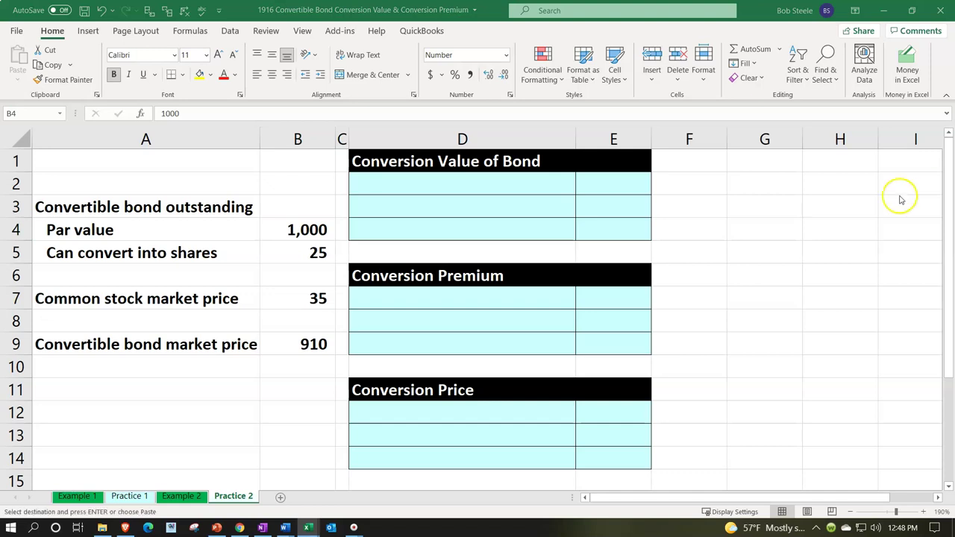
# - Link E2 to the common stock market price in B7, showing 35
pyautogui.click(508, 186)
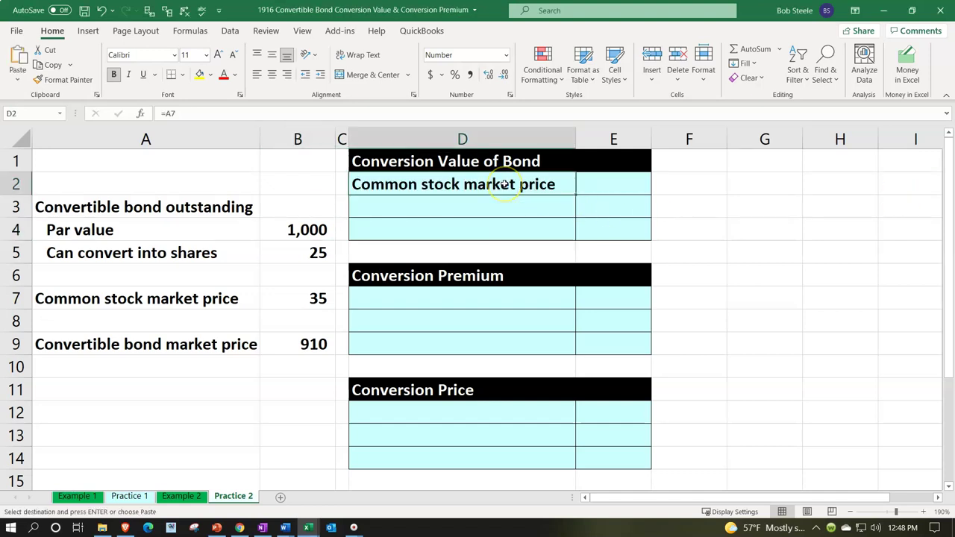
pyautogui.press('Right')
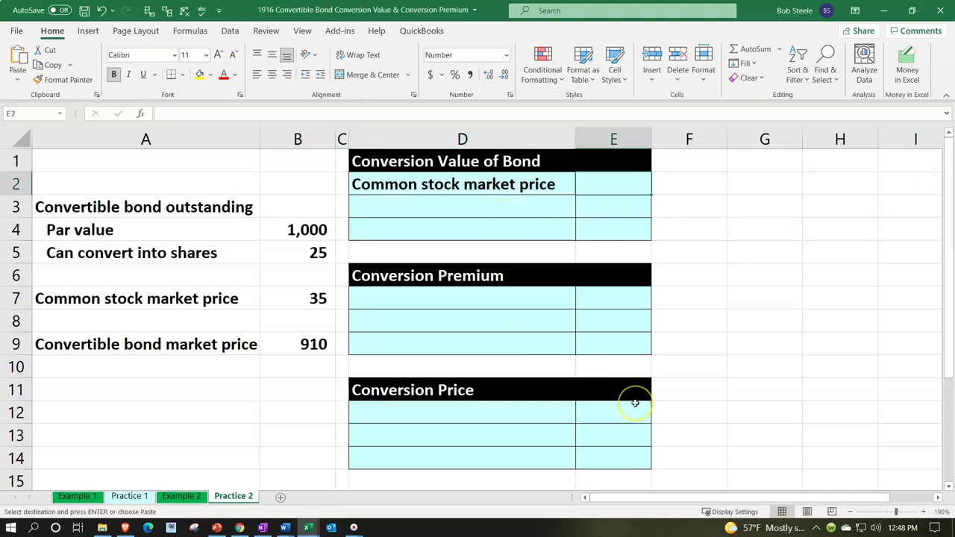
pyautogui.write('=')
pyautogui.press('Left')
pyautogui.press('Left')
pyautogui.press('Left')
pyautogui.press('Down')
pyautogui.press('Down')
pyautogui.press('Down')
pyautogui.press('Down')
pyautogui.press('Down')
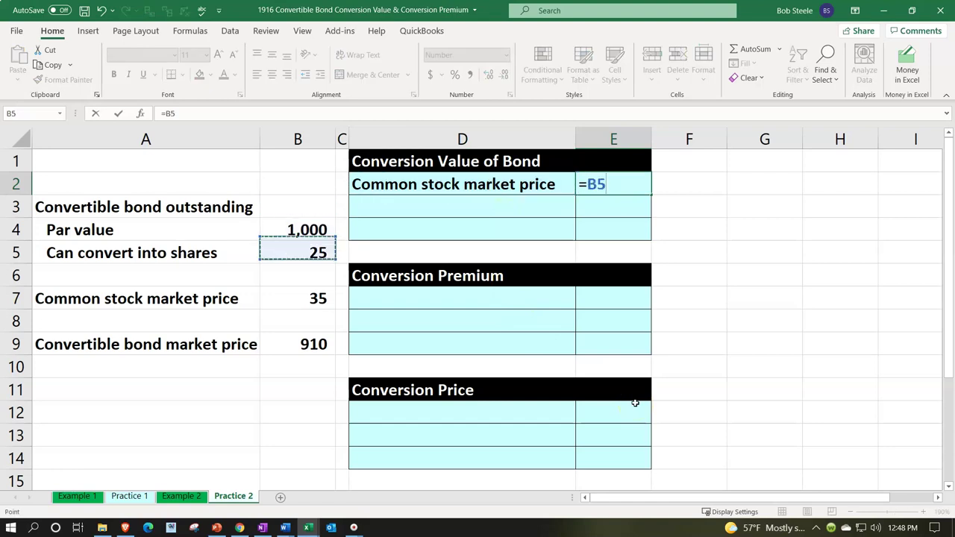
pyautogui.press('Return')
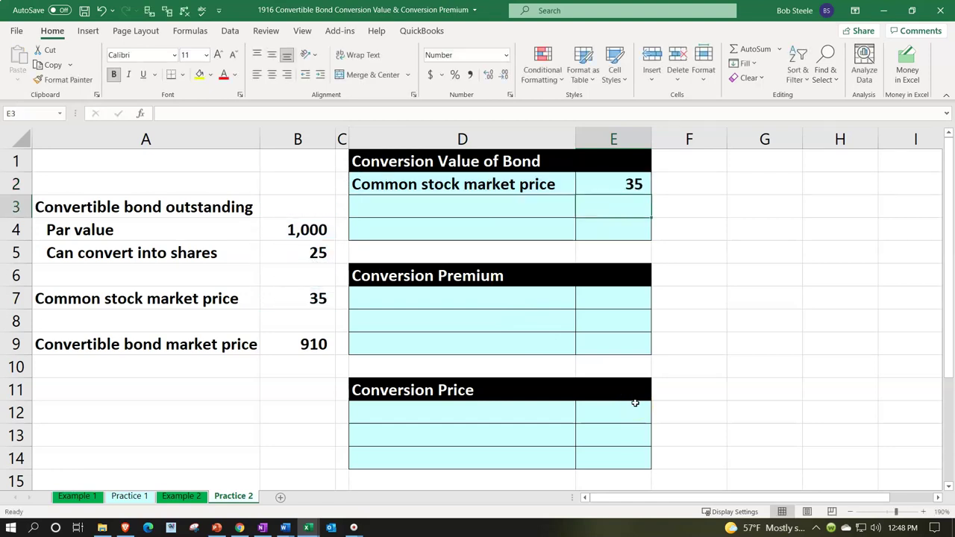
# - Label D3 'Conversion ratio' and link E3 to the 25 shares in B5, underlined
pyautogui.click(435, 212)
pyautogui.write('Conve')
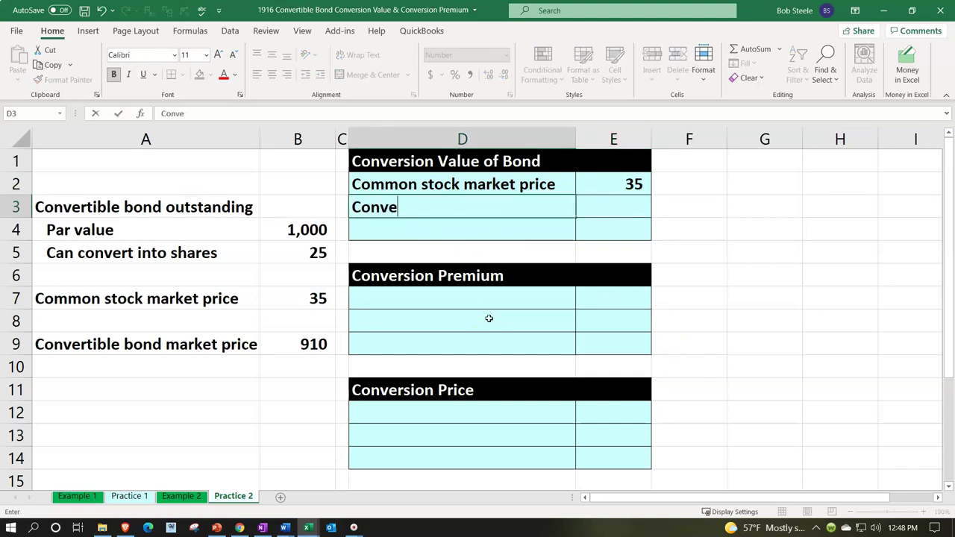
pyautogui.write('rsion ratio')
pyautogui.press('Tab')
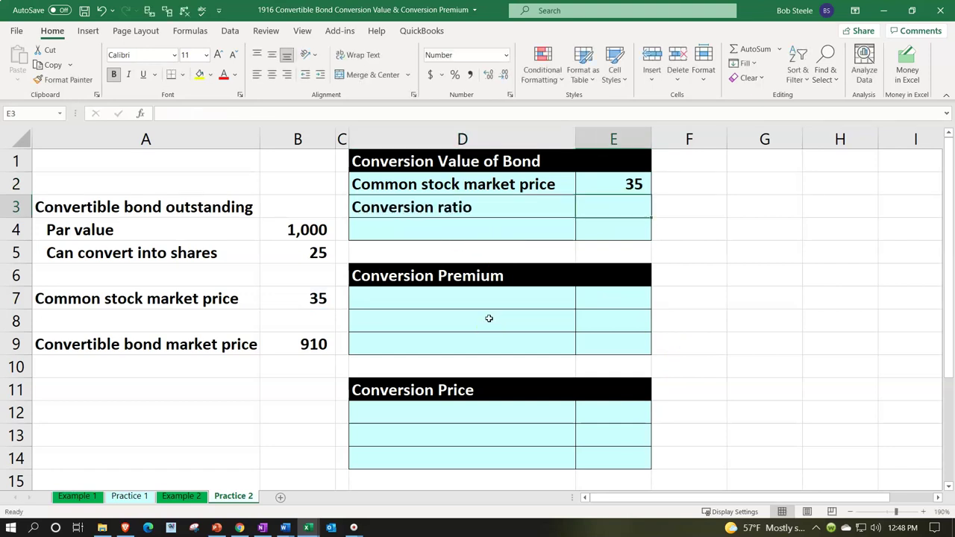
pyautogui.write('=')
pyautogui.press('Down')
pyautogui.press('Down')
pyautogui.press('Left')
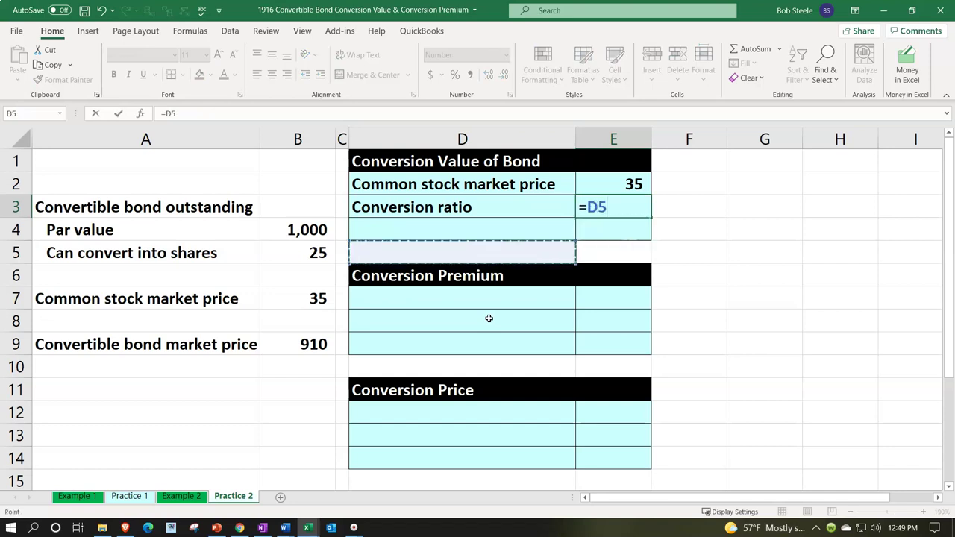
pyautogui.press('Left')
pyautogui.press('Left')
pyautogui.press('Return')
pyautogui.press('Up')
pyautogui.press('Right')
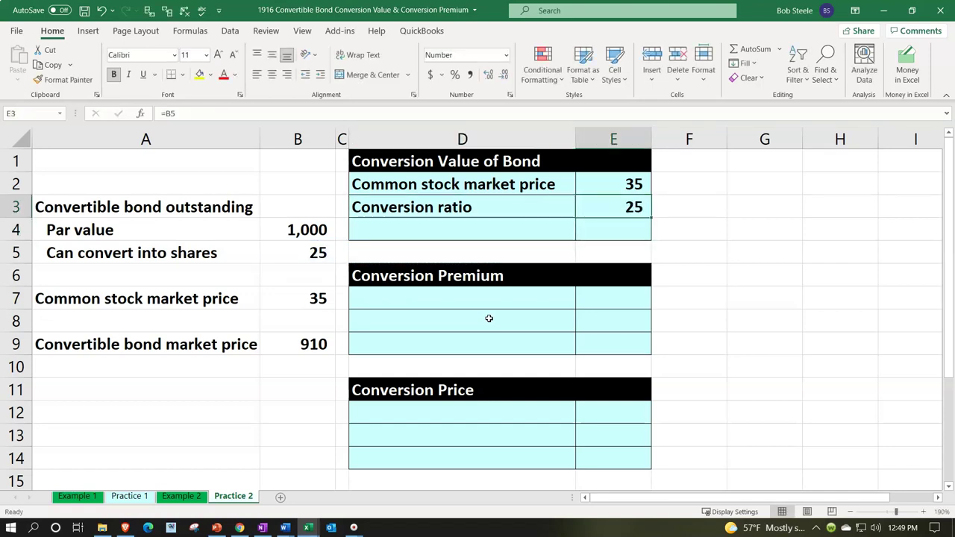
pyautogui.click(145, 75)
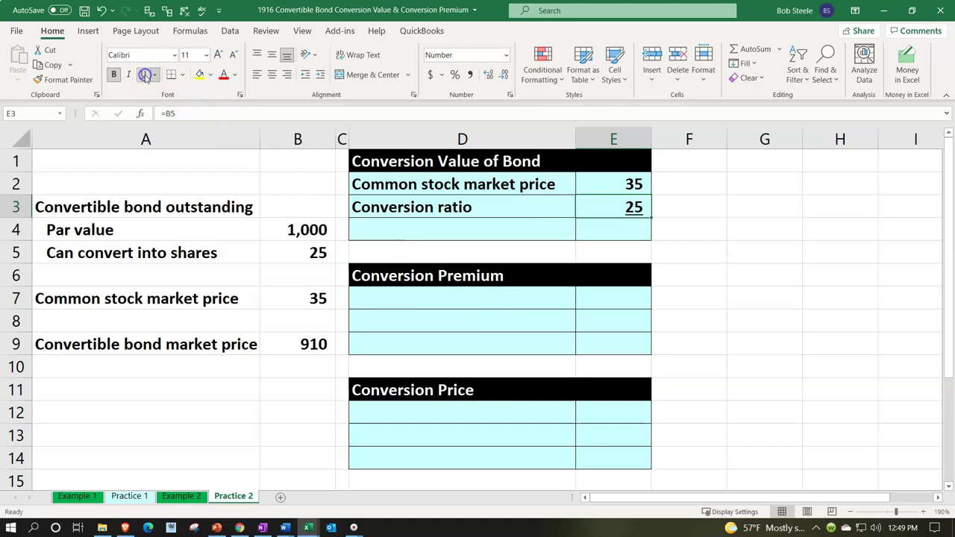
# - Label D4 'Conversion value of bond' and enter =E2*E3 in E4, giving 875
pyautogui.press('Down')
pyautogui.press('Left')
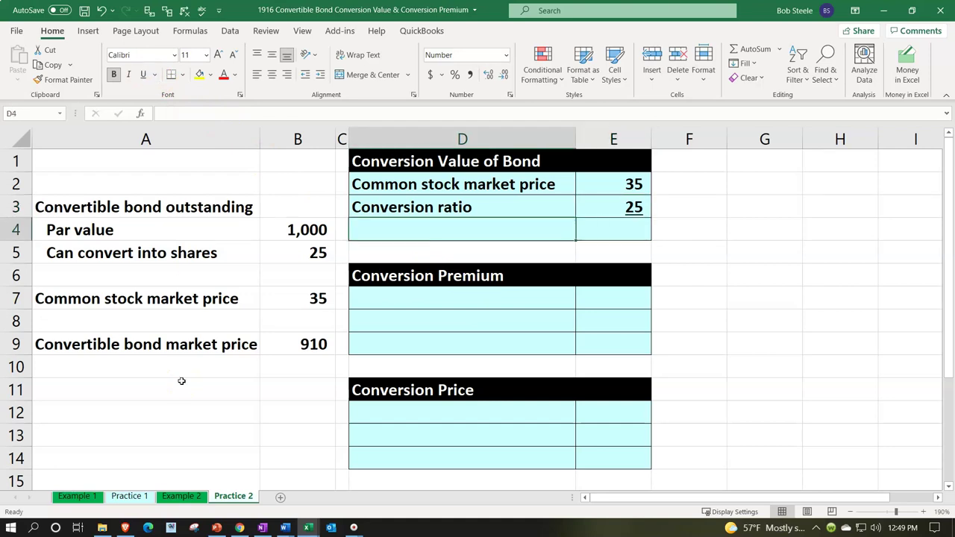
pyautogui.write('Conversion ')
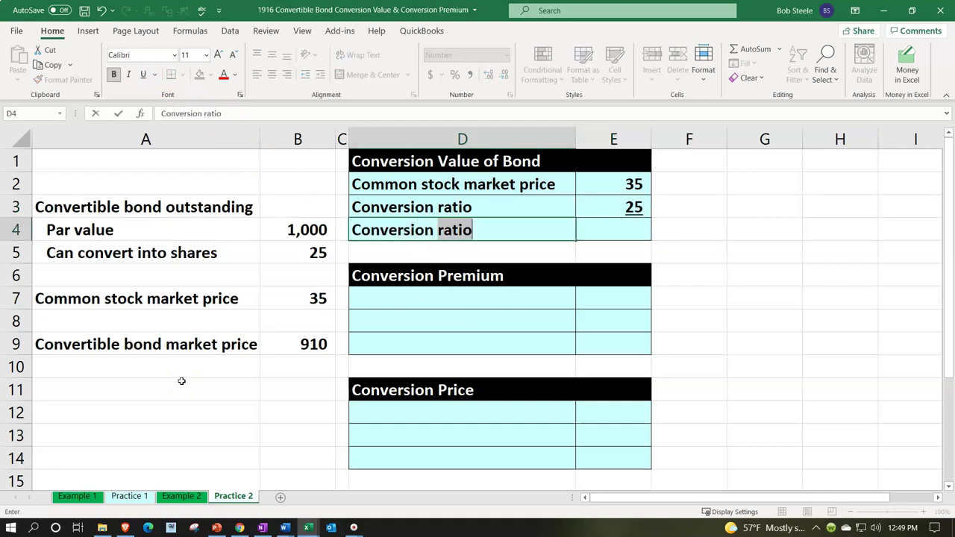
pyautogui.write('value of bond')
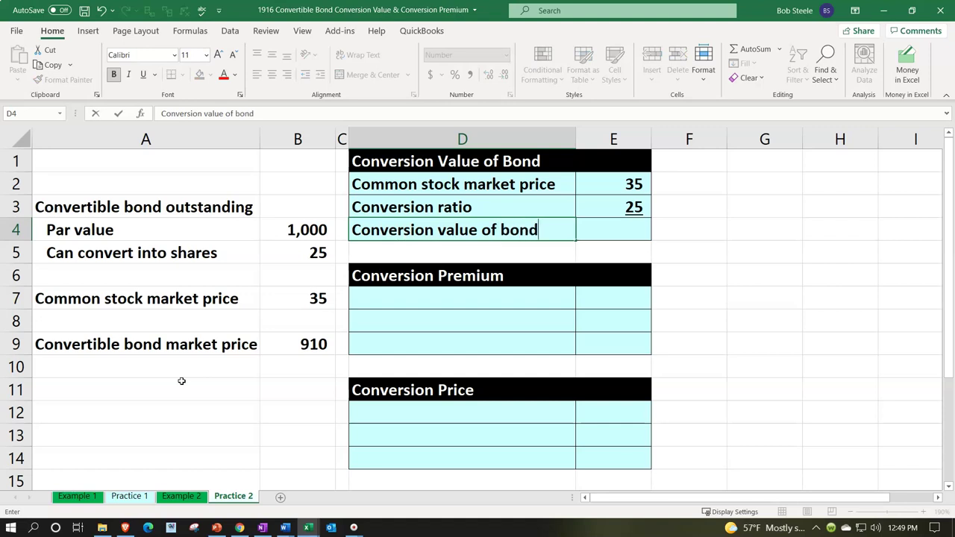
pyautogui.press('Tab')
pyautogui.write('=')
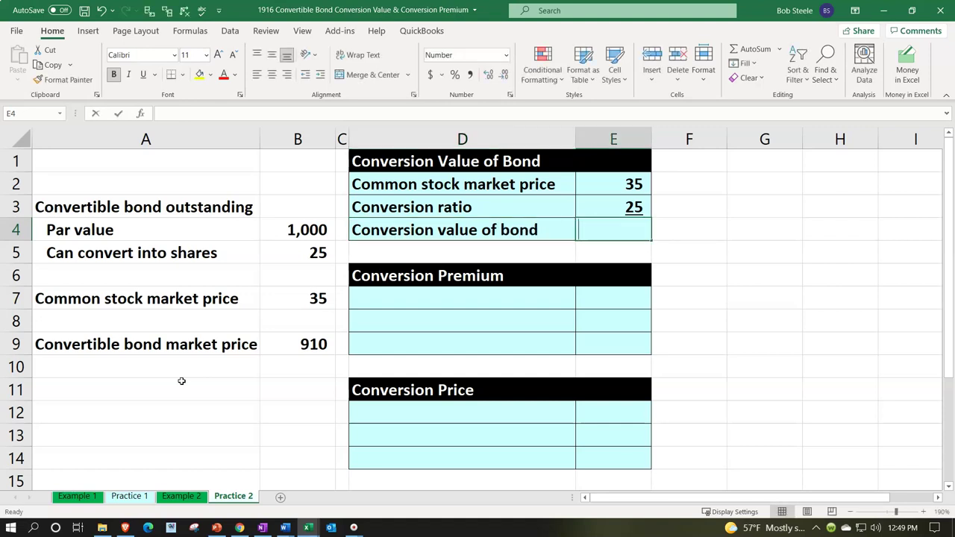
pyautogui.press('Up')
pyautogui.press('Up')
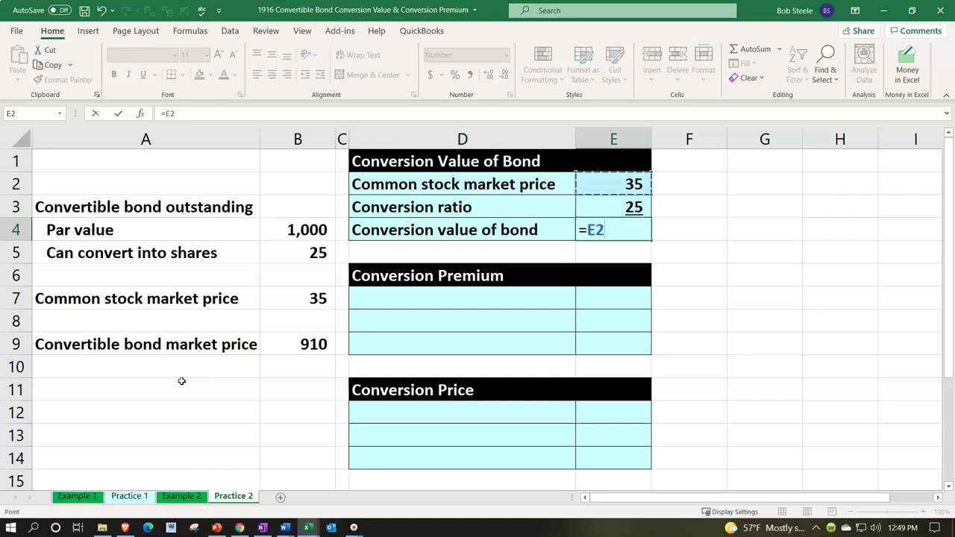
pyautogui.write('*')
pyautogui.press('Up')
pyautogui.press('Return')
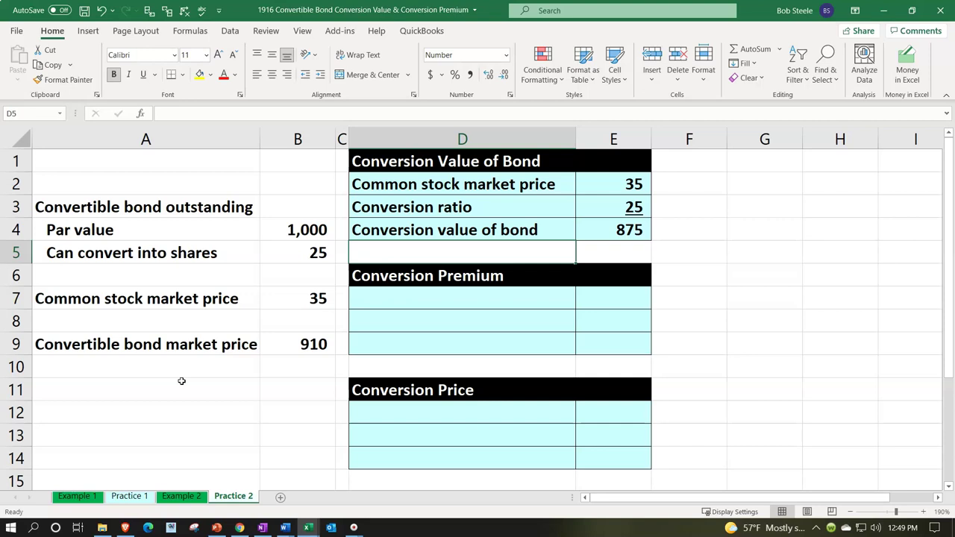
# - Link D7 to the 'Convertible bond market price' label
pyautogui.press('Right')
pyautogui.press('Right')
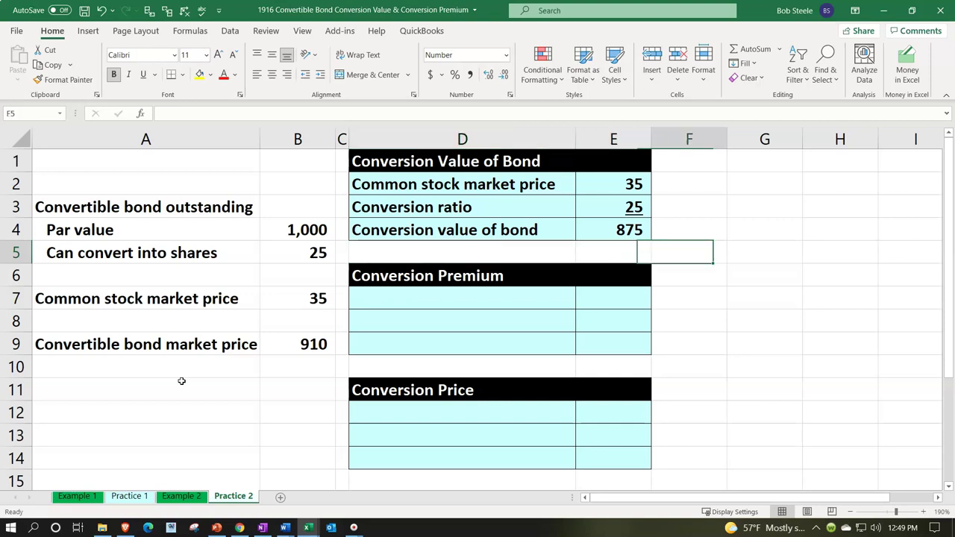
pyautogui.press('Down')
pyautogui.press('Left')
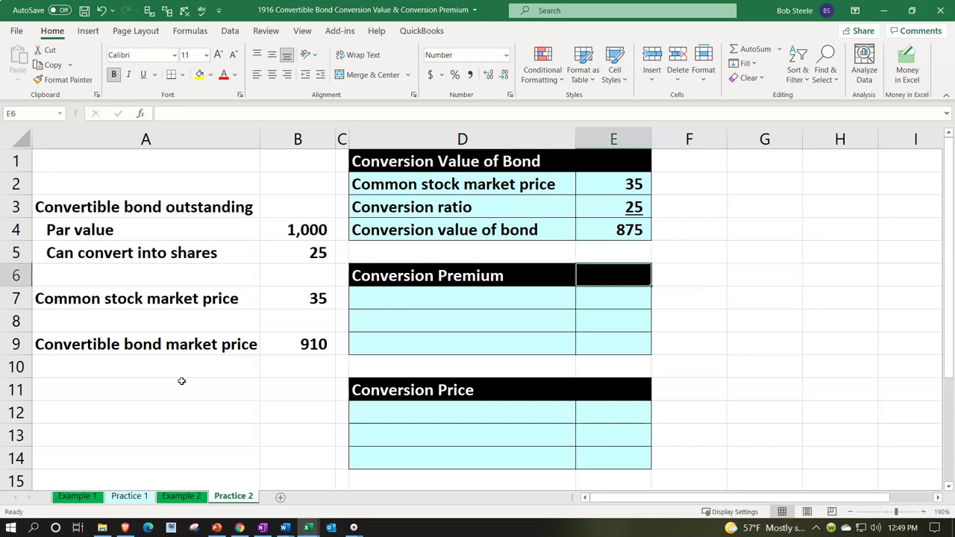
pyautogui.press('Left')
pyautogui.press('Down')
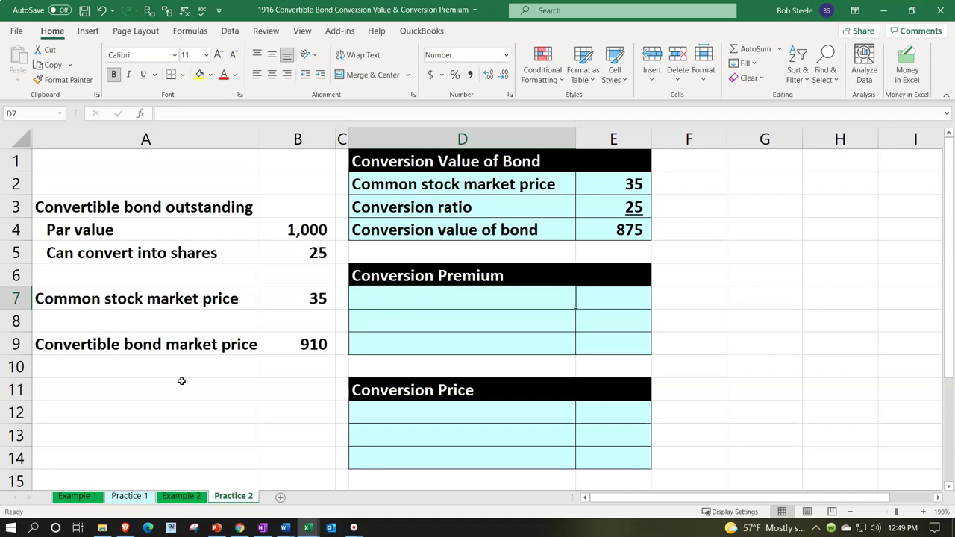
pyautogui.write('=')
pyautogui.press('Down')
pyautogui.press('Down')
pyautogui.press('Left')
pyautogui.press('Left')
pyautogui.press('Left')
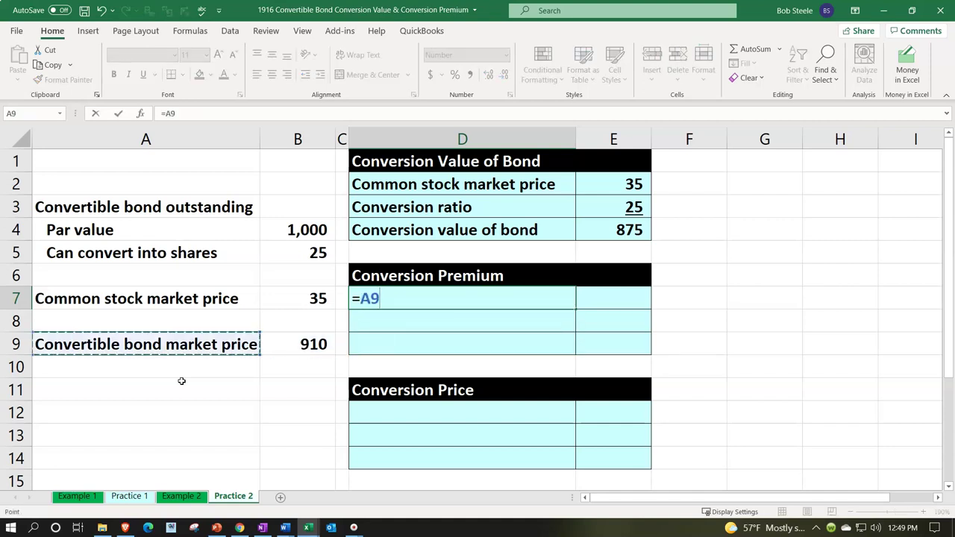
pyautogui.press('Tab')
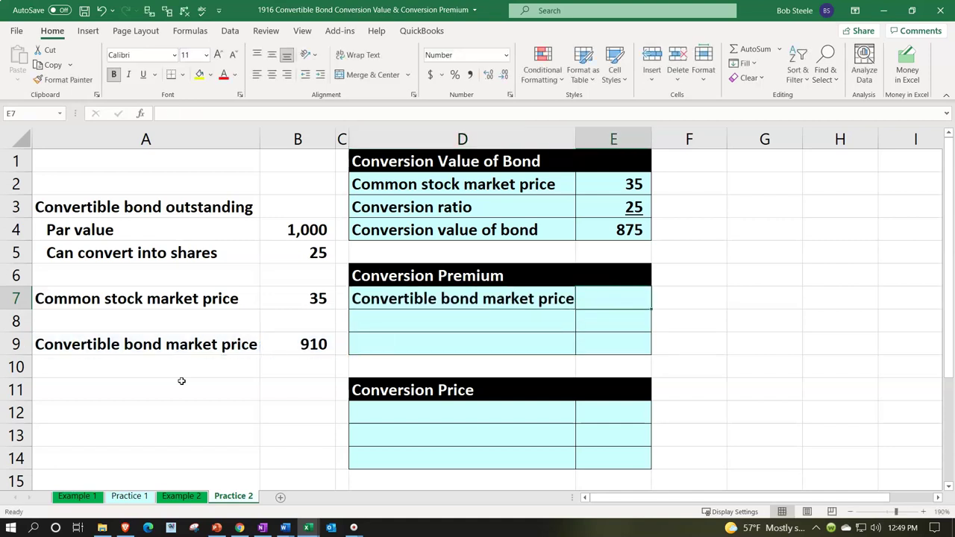
# - Link E7 to the 910 market price, and D8:E8 to the conversion value label and 875
pyautogui.write('=')
pyautogui.press('Down')
pyautogui.press('Down')
pyautogui.press('Down')
pyautogui.press('Left')
pyautogui.press('Left')
pyautogui.press('Left')
pyautogui.press('Up')
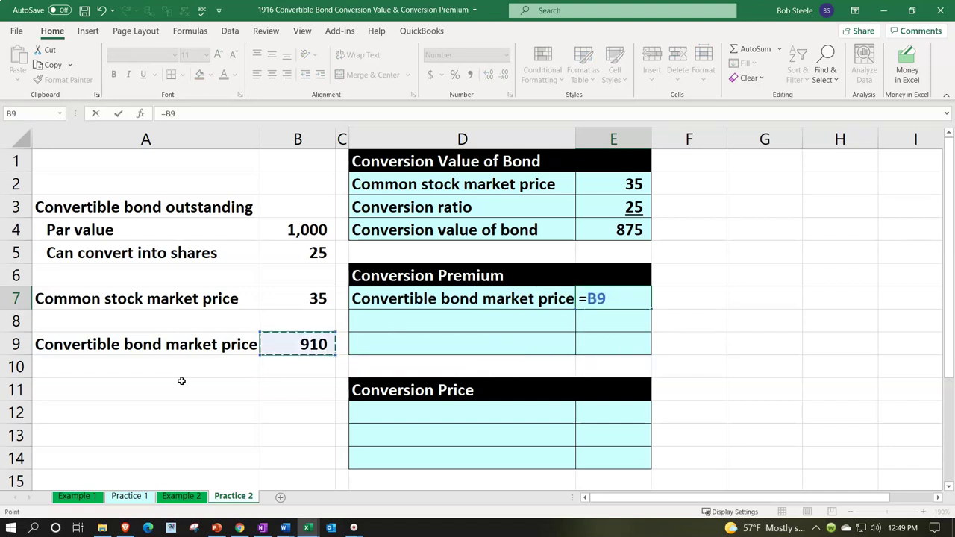
pyautogui.press('Return')
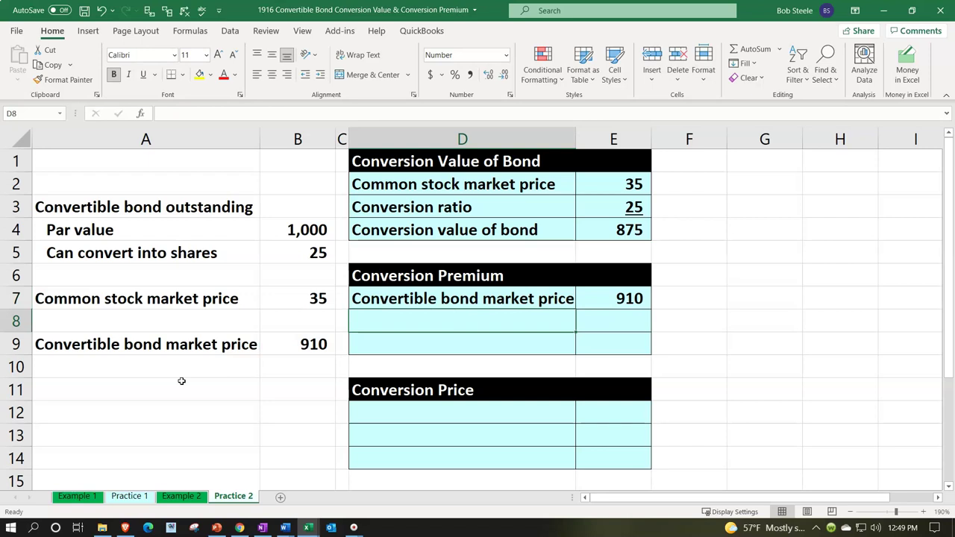
pyautogui.write('=')
pyautogui.press('Up')
pyautogui.press('Up')
pyautogui.press('Up')
pyautogui.press('Up')
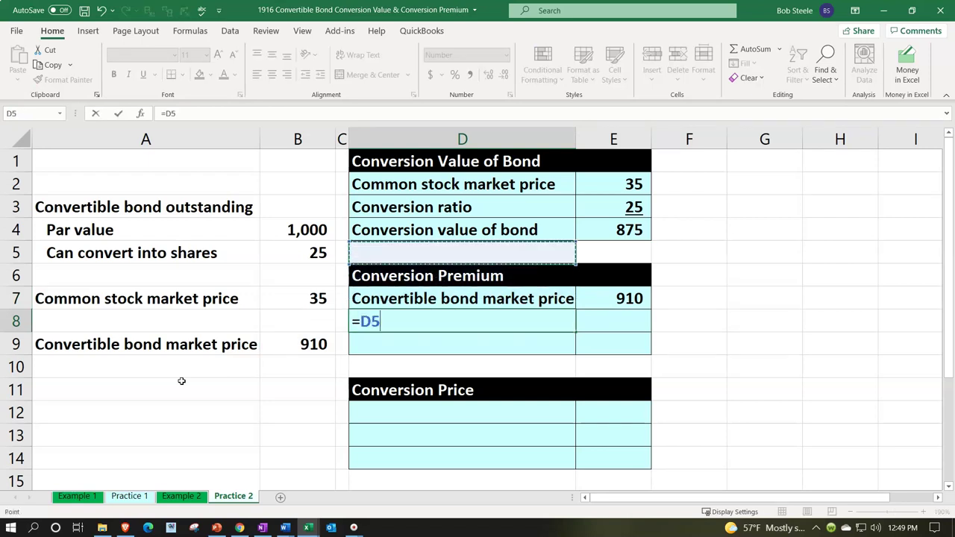
pyautogui.press('Tab')
pyautogui.write('=')
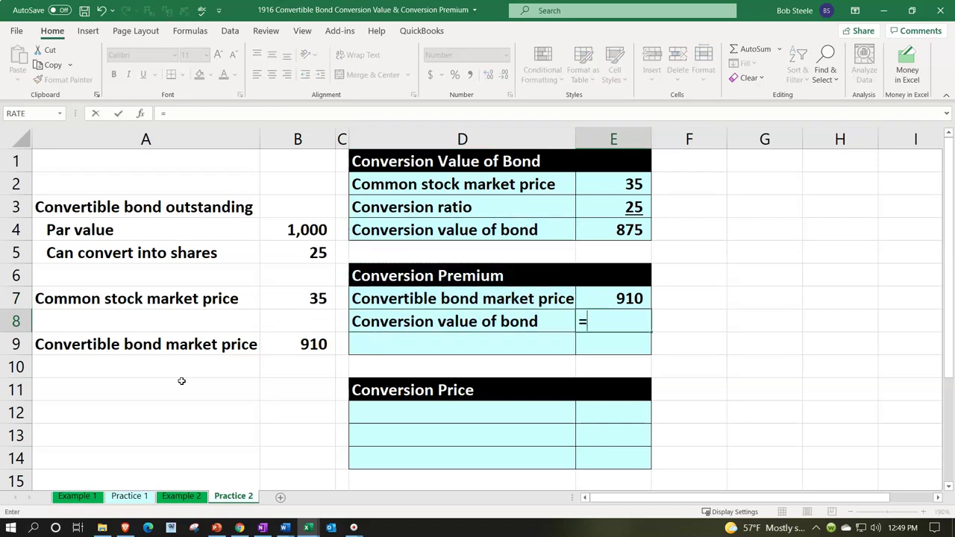
pyautogui.press('Up')
pyautogui.press('Up')
pyautogui.press('Up')
pyautogui.press('Up')
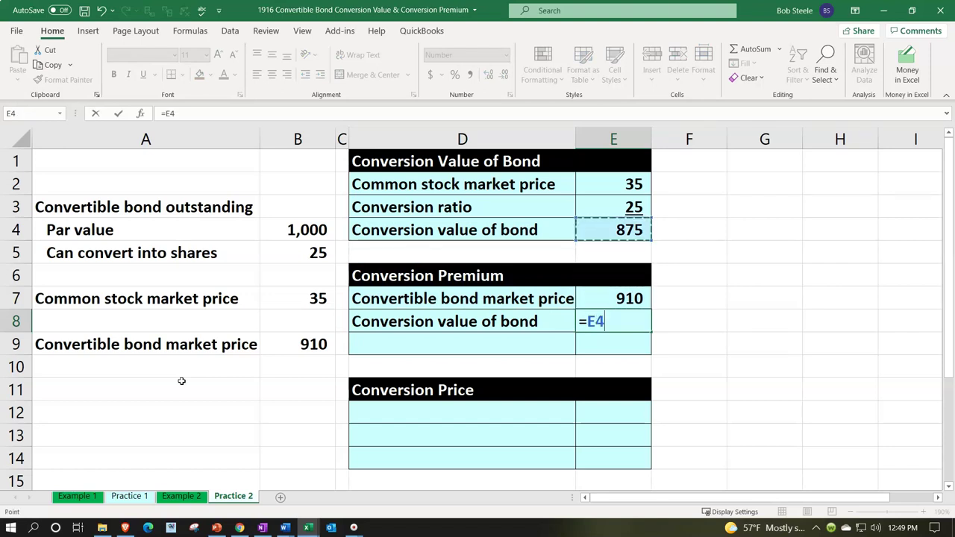
pyautogui.press('Return')
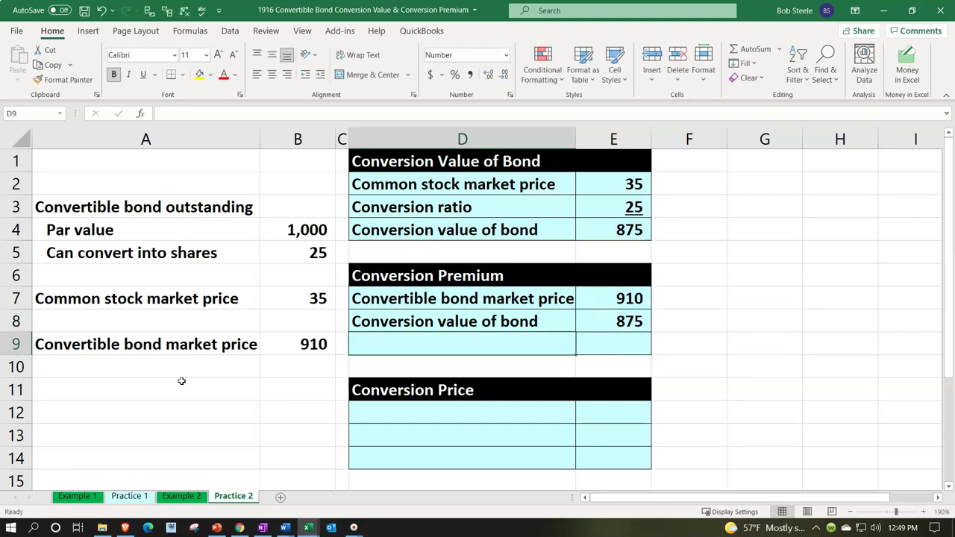
# - Enter 'Conversion premium' in D9 and =E7-E8 in E9, giving 35
pyautogui.write('Conversion ')
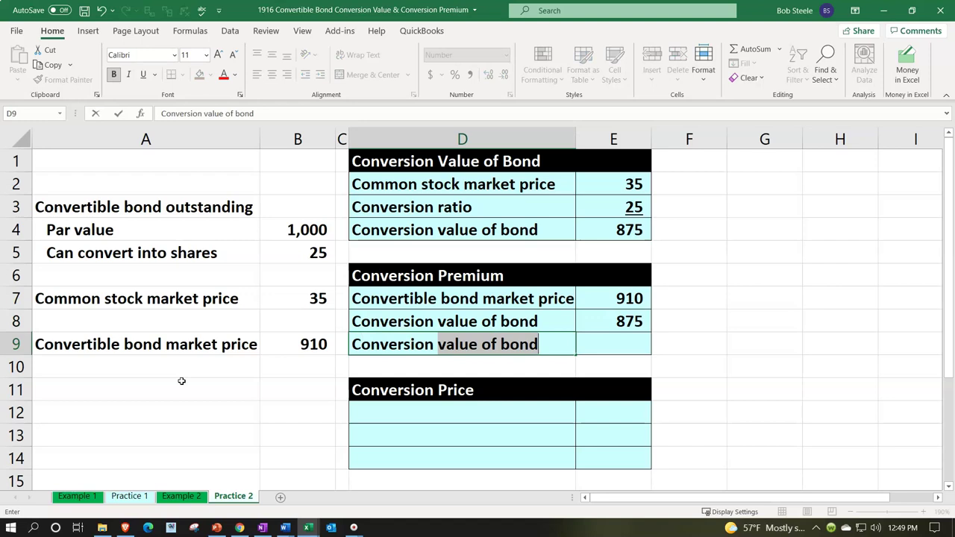
pyautogui.write('premium')
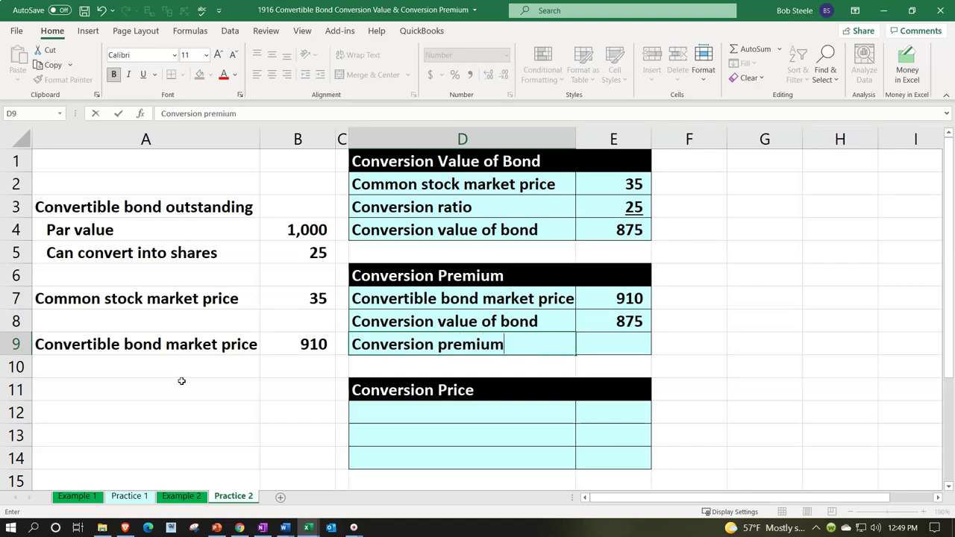
pyautogui.press('Tab')
pyautogui.write('=E7-E8')
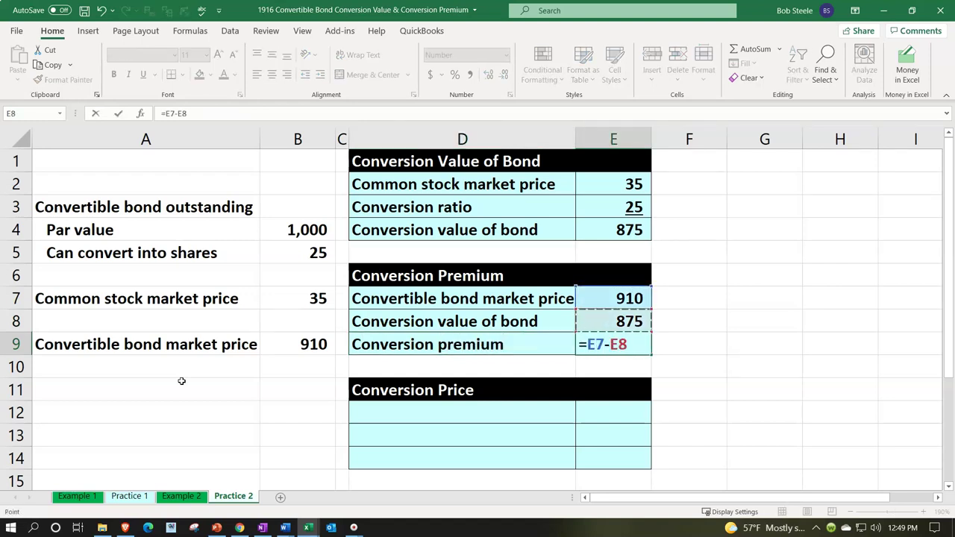
pyautogui.press('Return')
pyautogui.press('Up')
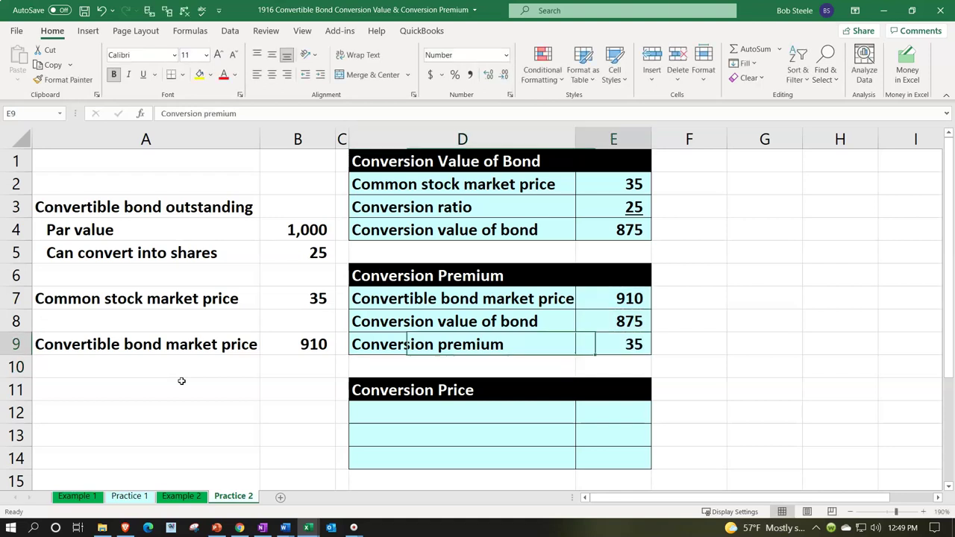
pyautogui.press('Right')
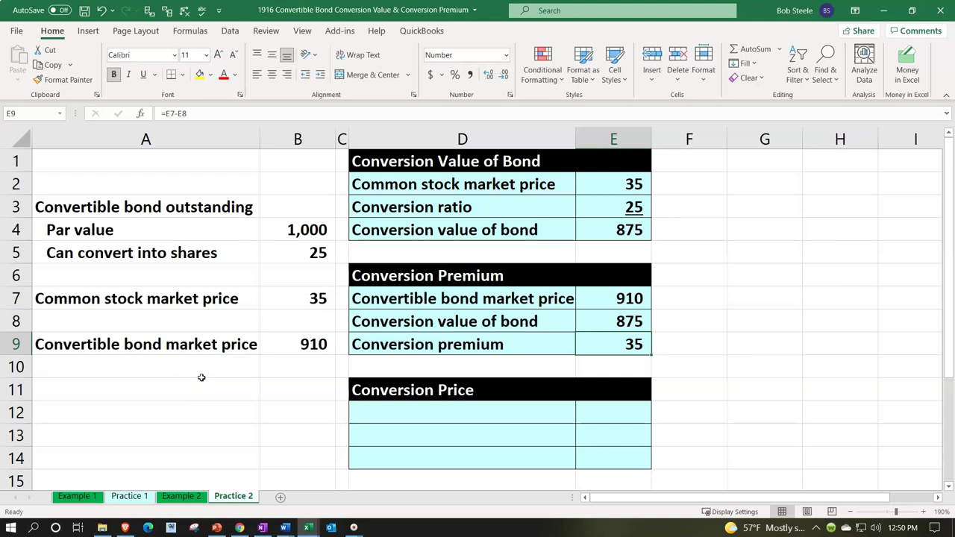
# - Underline the 875 conversion value in E8
pyautogui.click(591, 329)
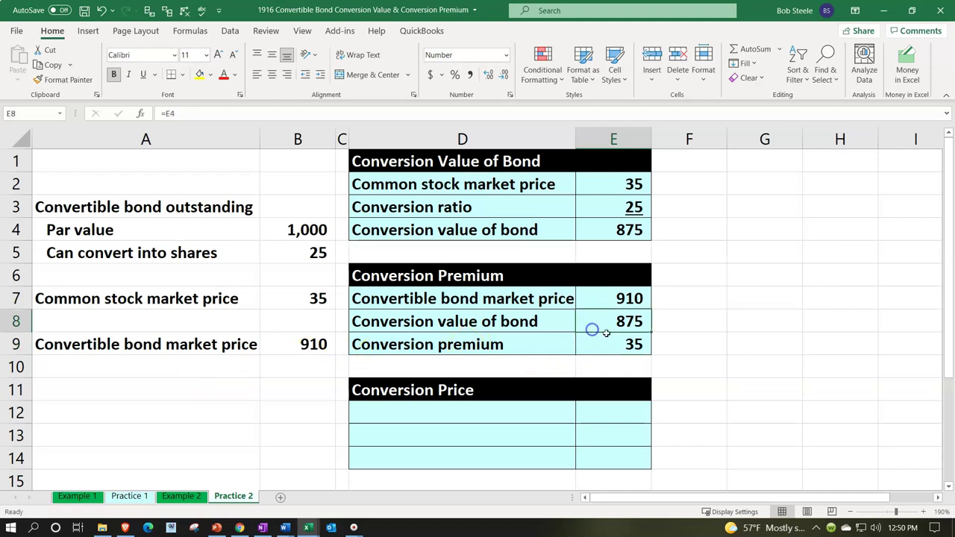
pyautogui.click(142, 75)
pyautogui.click(765, 292)
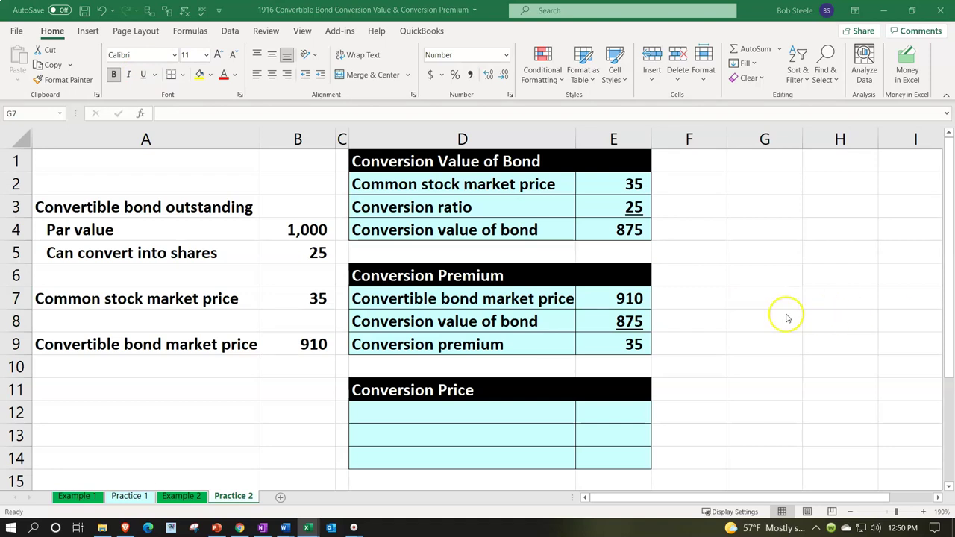
# - Link D12:E12 to the Par value label and the 1,000 par value
pyautogui.click(679, 358)
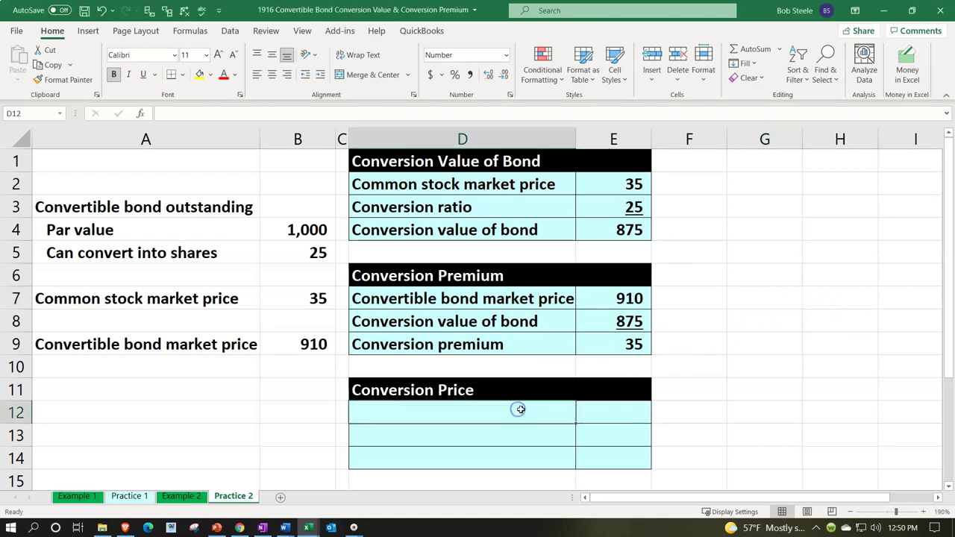
pyautogui.click(430, 412)
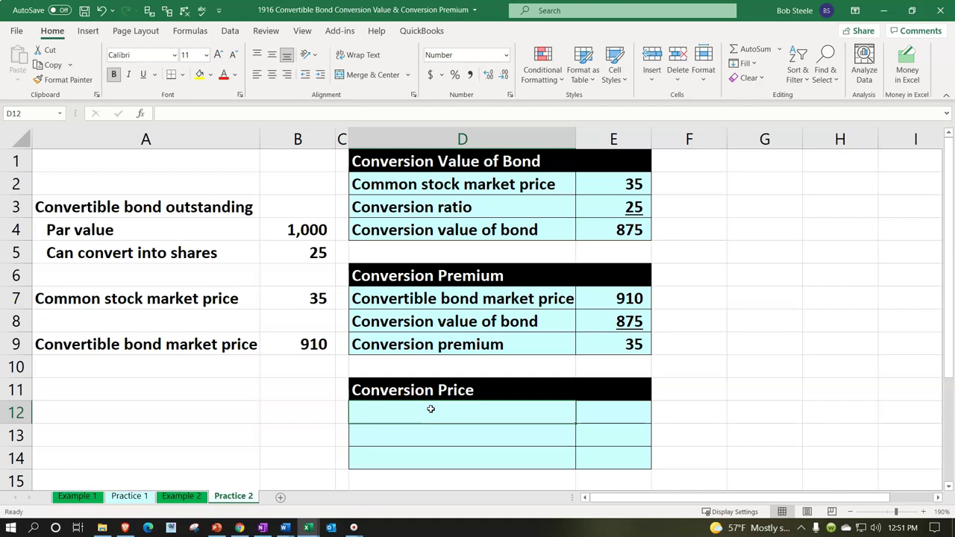
pyautogui.write('=')
pyautogui.press('Left')
pyautogui.press('Left')
pyautogui.press('Left')
pyautogui.press('Up')
pyautogui.press('Up')
pyautogui.press('Up')
pyautogui.press('Up')
pyautogui.press('Up')
pyautogui.press('Up')
pyautogui.press('Up')
pyautogui.press('Up')
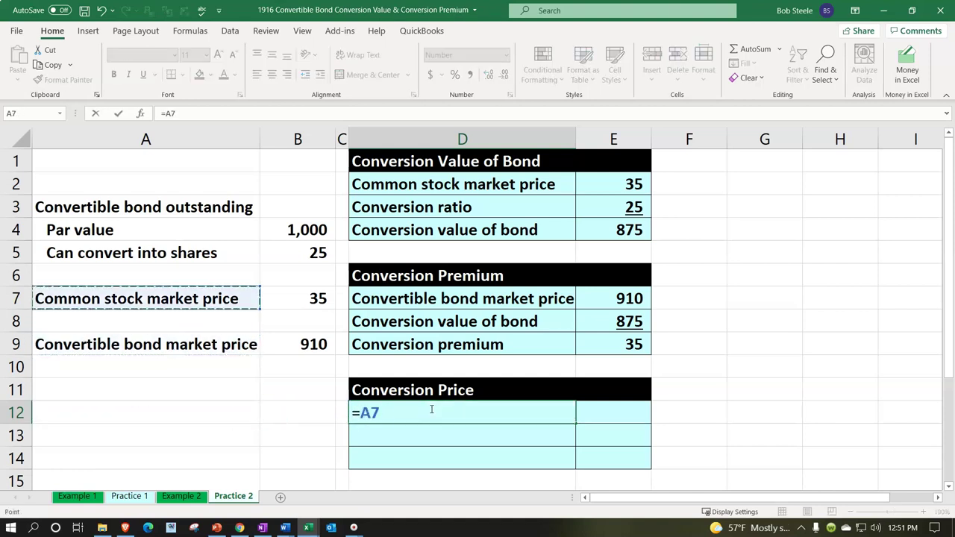
pyautogui.press('Tab')
pyautogui.write('=')
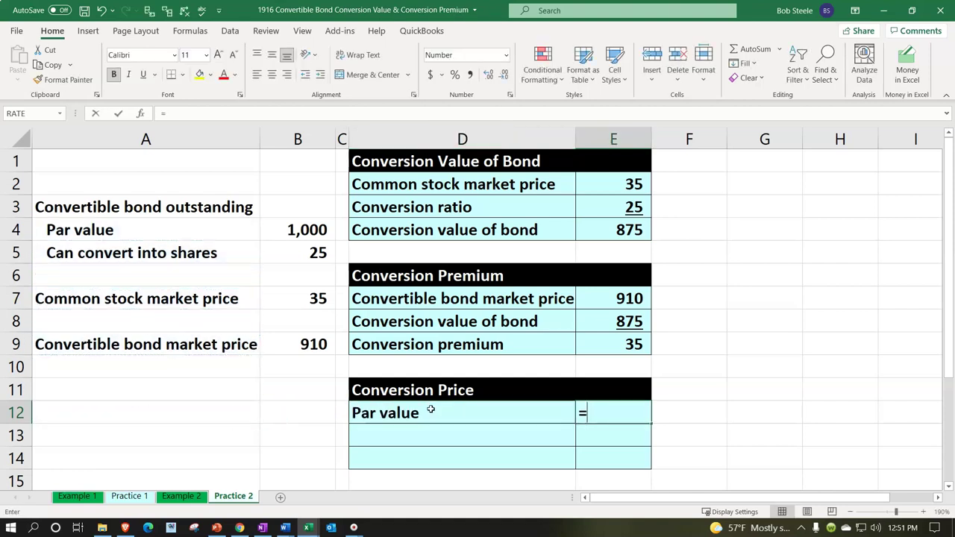
pyautogui.press('Left')
pyautogui.press('Left')
pyautogui.press('Left')
pyautogui.press('Up')
pyautogui.press('Up')
pyautogui.press('Up')
pyautogui.press('Up')
pyautogui.press('Up')
pyautogui.press('Up')
pyautogui.press('Up')
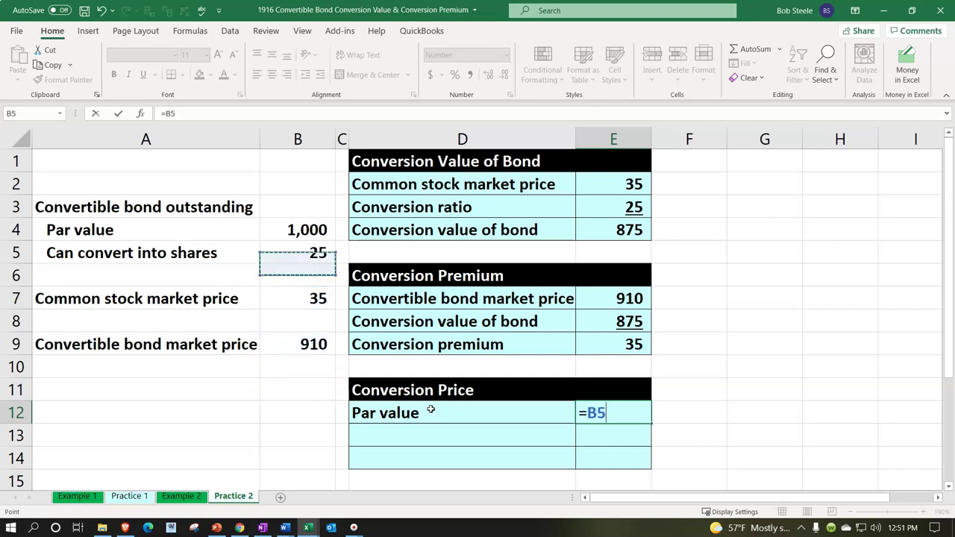
pyautogui.press('Up')
pyautogui.press('Return')
# - Link D13:E13 to the Conversion ratio label and 25, underlining the 25
pyautogui.write('+')
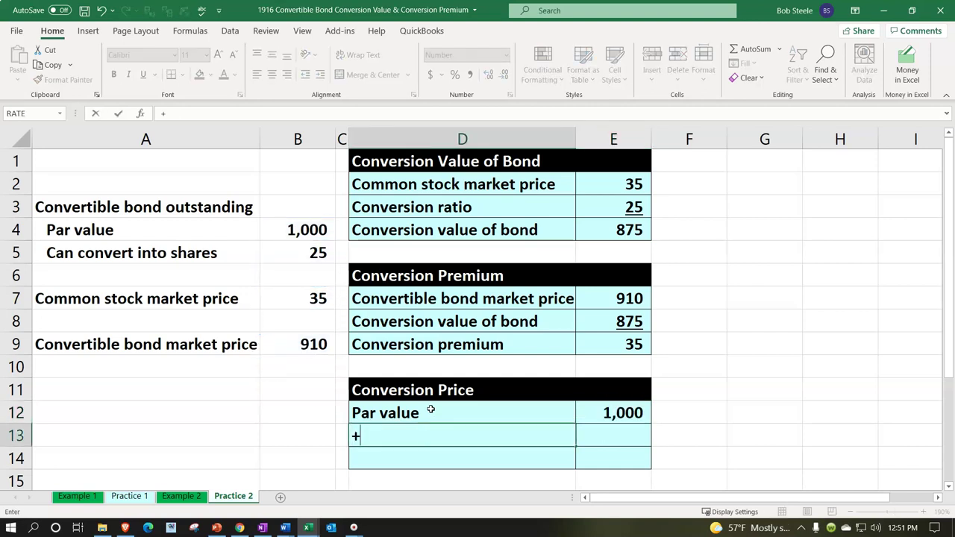
pyautogui.press('Up')
pyautogui.press('Up')
pyautogui.press('Up')
pyautogui.press('Up')
pyautogui.press('Up')
pyautogui.press('Up')
pyautogui.press('Up')
pyautogui.press('Up')
pyautogui.press('Up')
pyautogui.press('Up')
pyautogui.press('Tab')
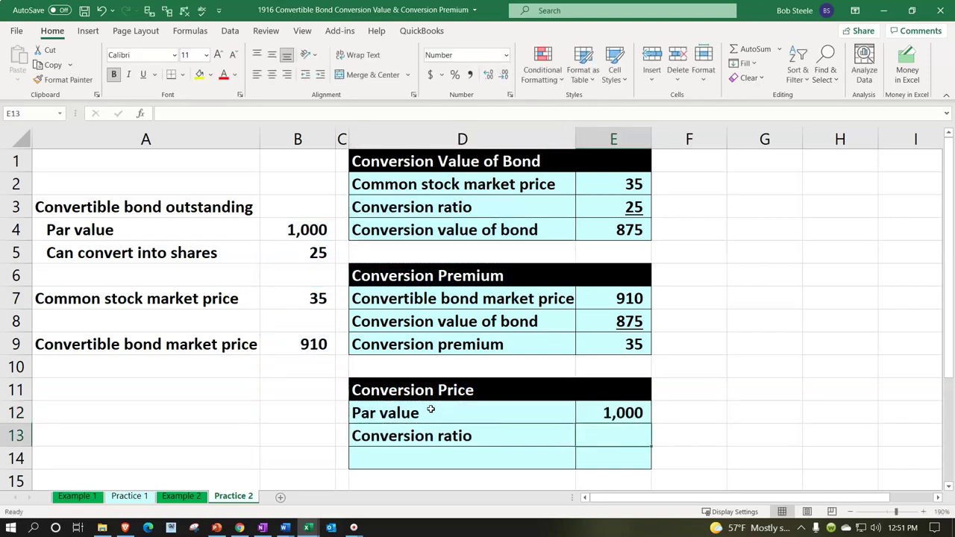
pyautogui.write('+')
pyautogui.press('Up')
pyautogui.press('Up')
pyautogui.press('Up')
pyautogui.press('Up')
pyautogui.press('Up')
pyautogui.press('Up')
pyautogui.press('Up')
pyautogui.press('Up')
pyautogui.press('Up')
pyautogui.press('Up')
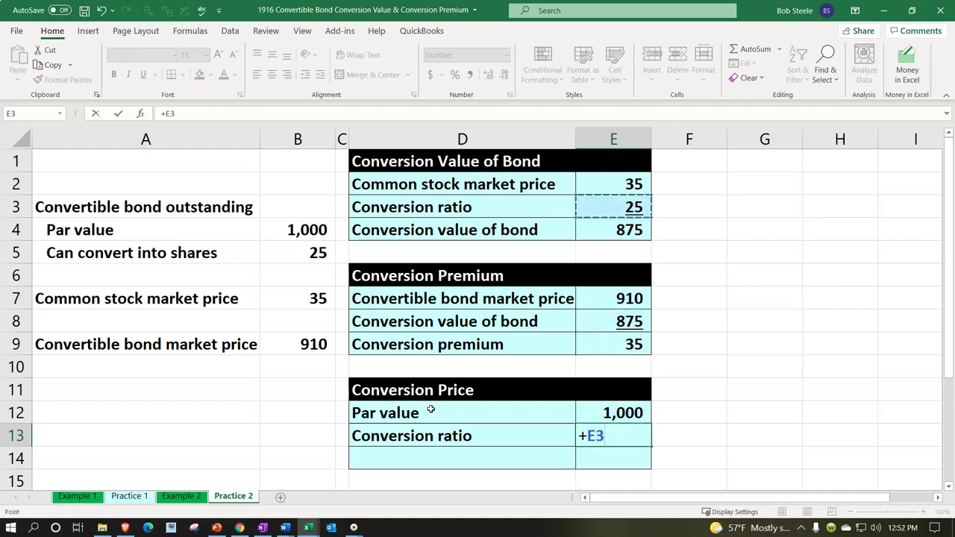
pyautogui.press('Return')
pyautogui.press('Up')
pyautogui.press('Right')
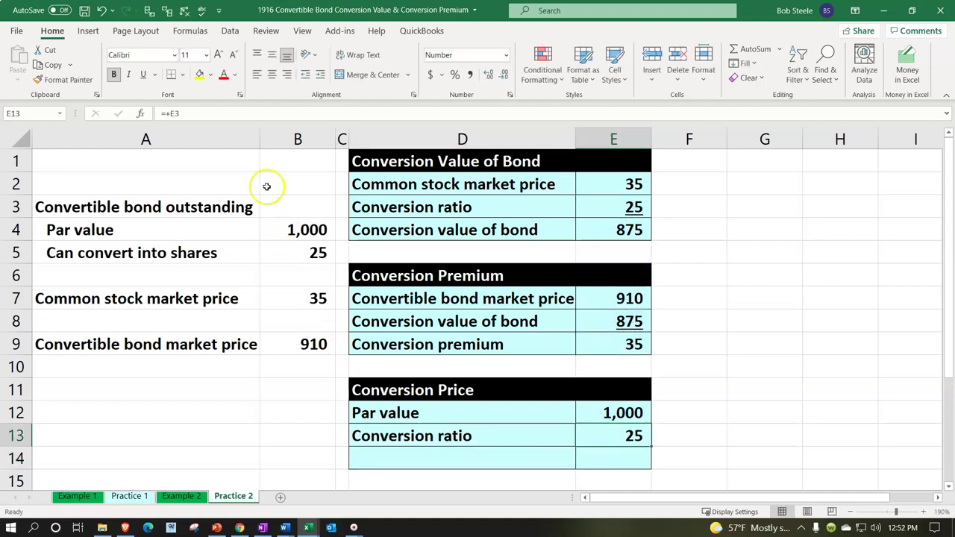
pyautogui.click(143, 75)
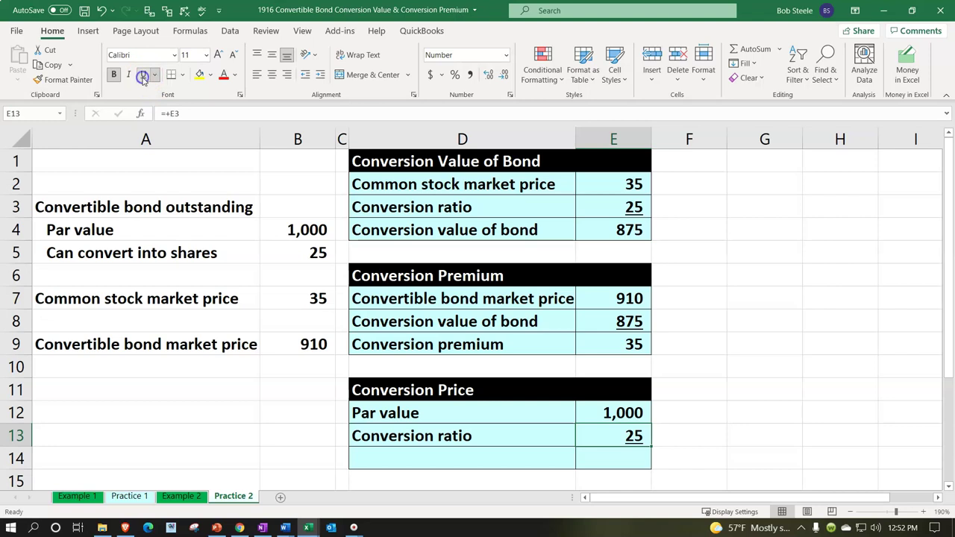
# - Enter 'Conversion price' in D14 and =E12/E13 in E14, giving 40
pyautogui.click(399, 456)
pyautogui.write('C')
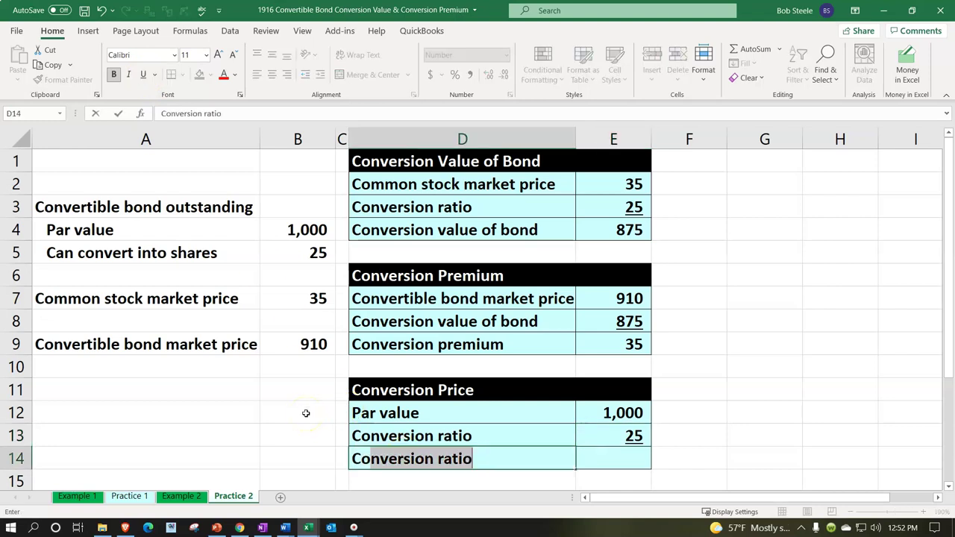
pyautogui.write('onversion price')
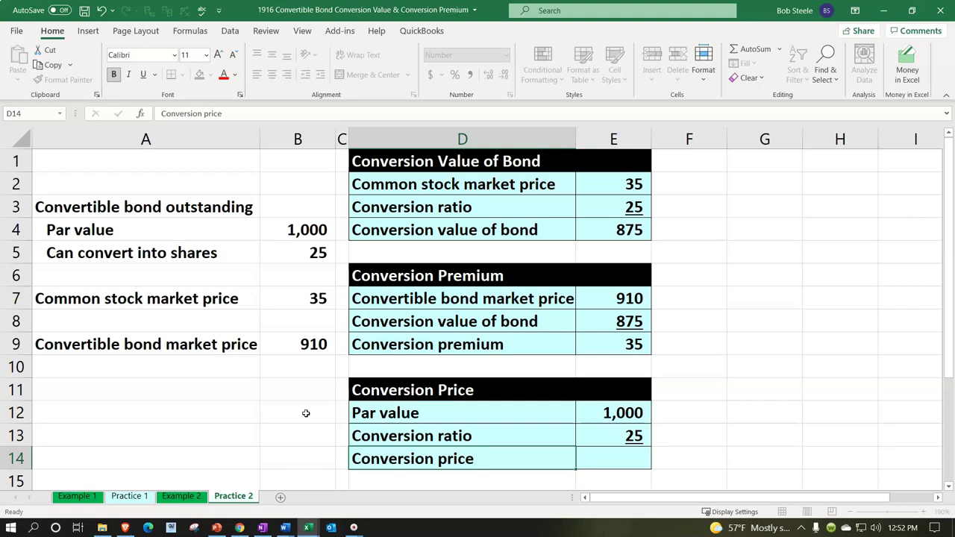
pyautogui.press('Tab')
pyautogui.write('=')
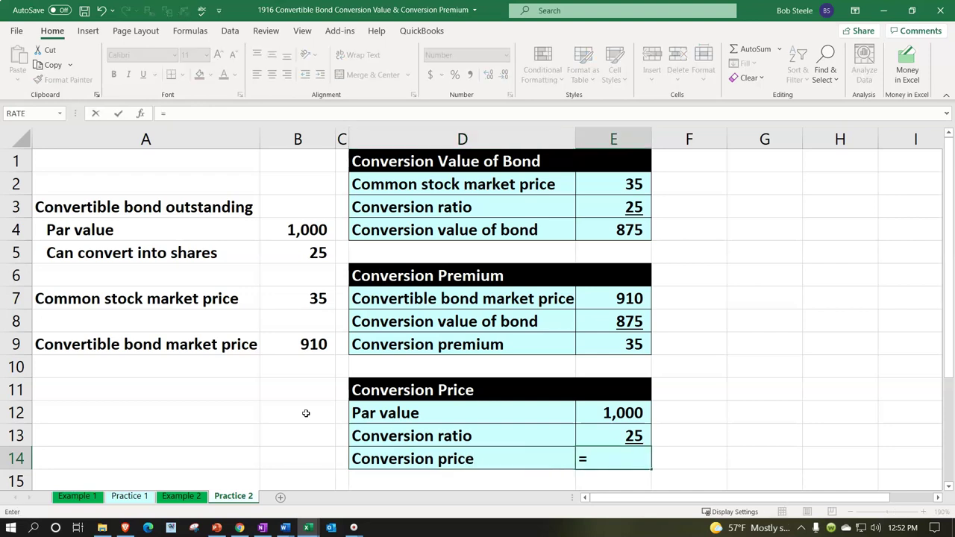
pyautogui.press('Up')
pyautogui.press('Up')
pyautogui.write('/')
pyautogui.press('Up')
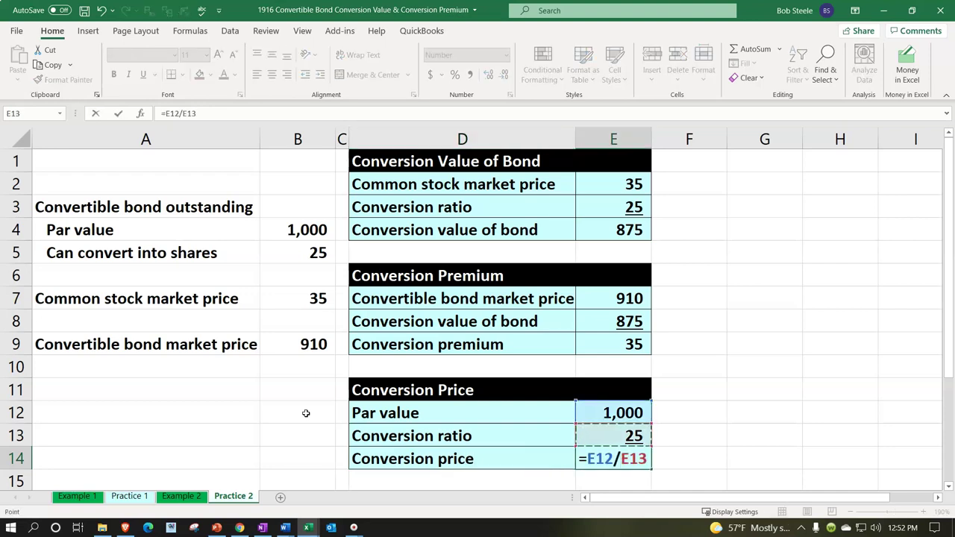
pyautogui.press('Return')
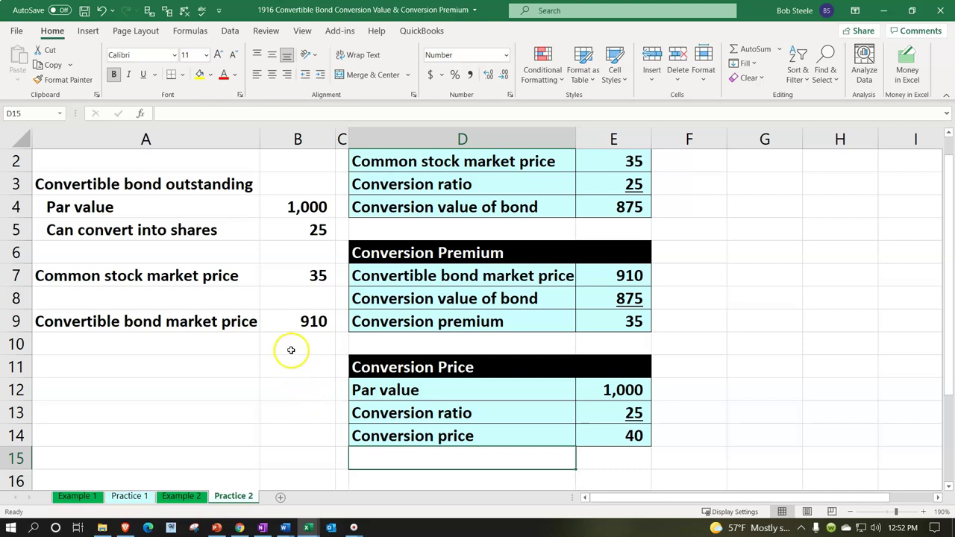
pyautogui.click(298, 329)
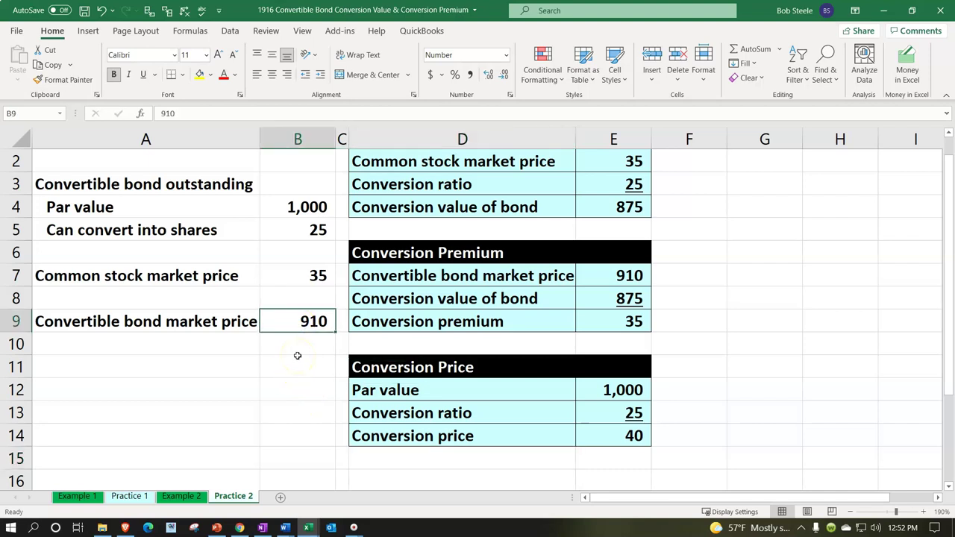